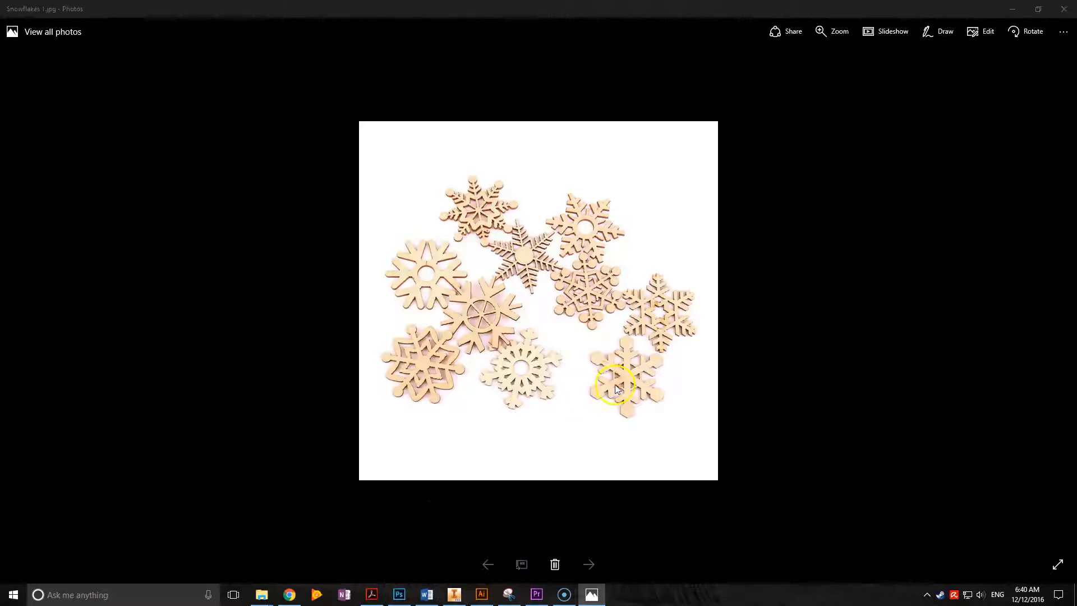
- Switch to Inventor and sketch a 2 mm horizontal line at 0 degrees from the midpoint of the square's upper edge
{"action": "key", "text": "alt+Tab"}
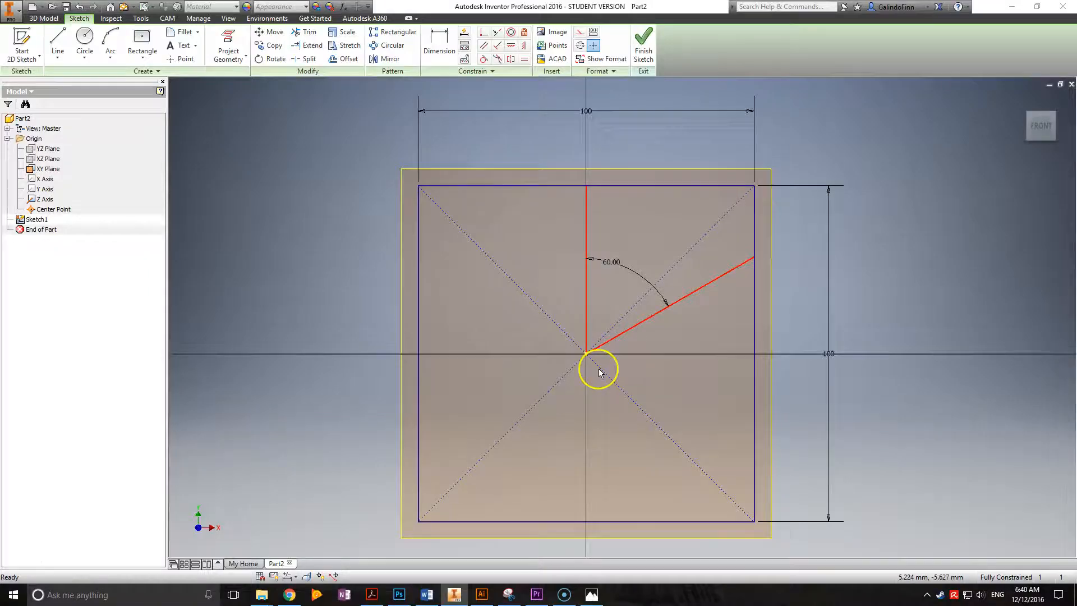
{"action": "left_click", "coordinate": [51, 42]}
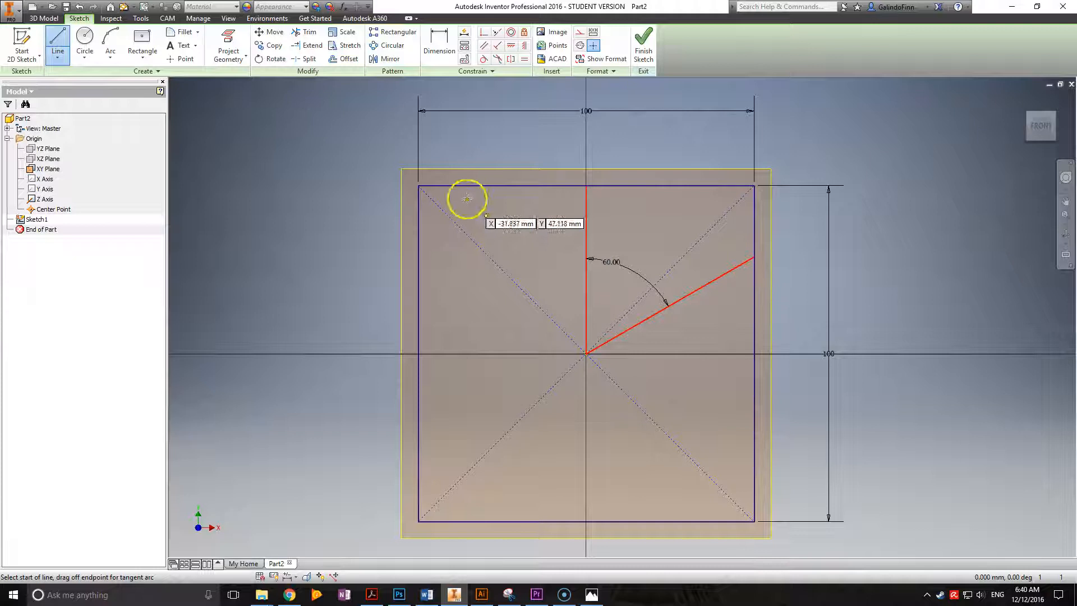
{"action": "left_click", "coordinate": [587, 186]}
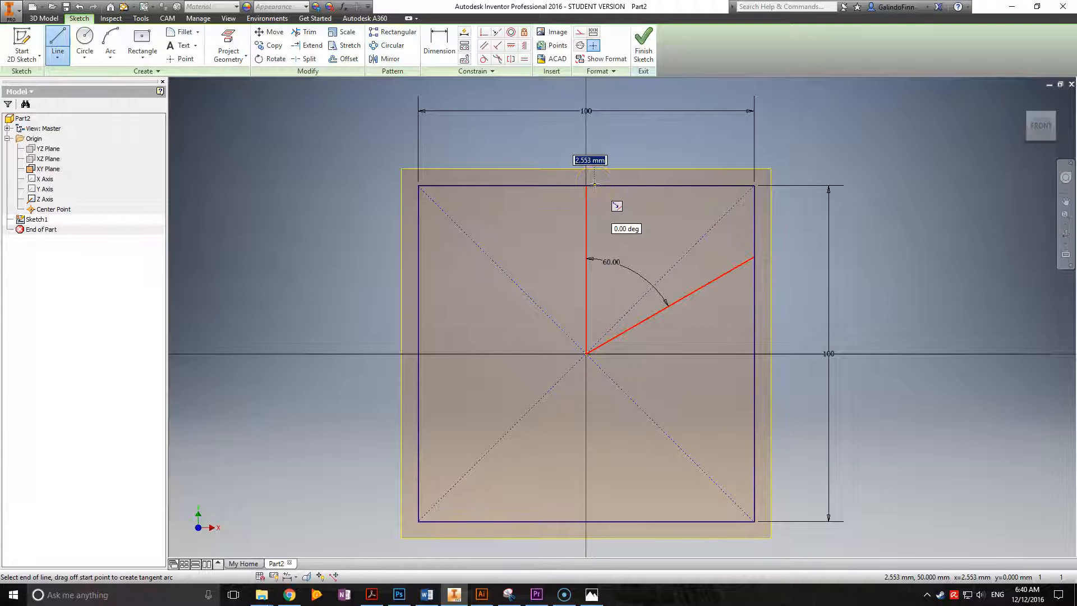
{"action": "key", "text": "Tab"}
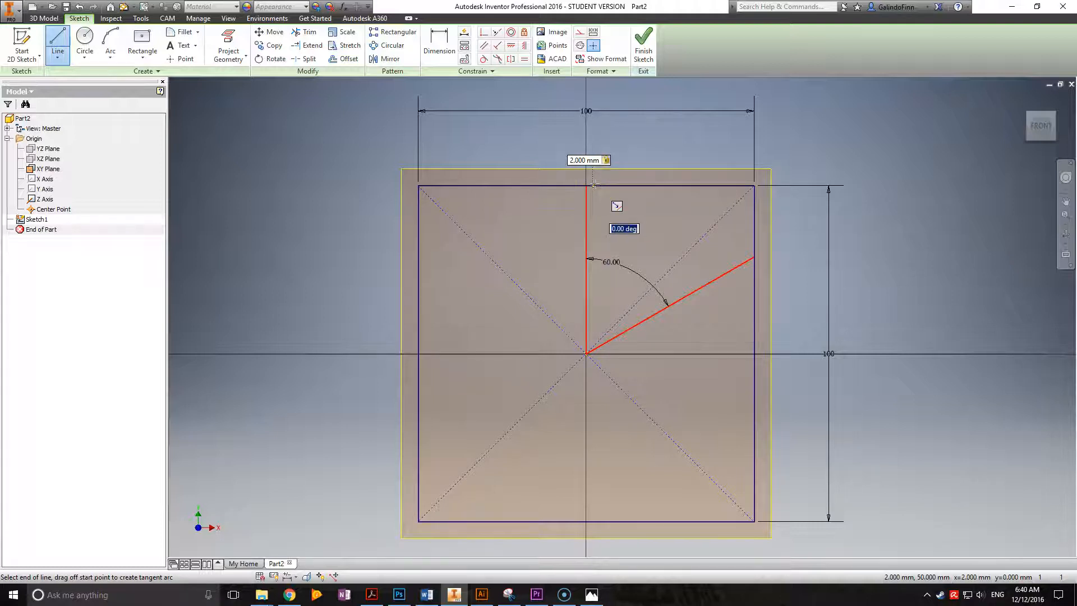
{"action": "type", "text": "0"}
{"action": "key", "text": "Tab"}
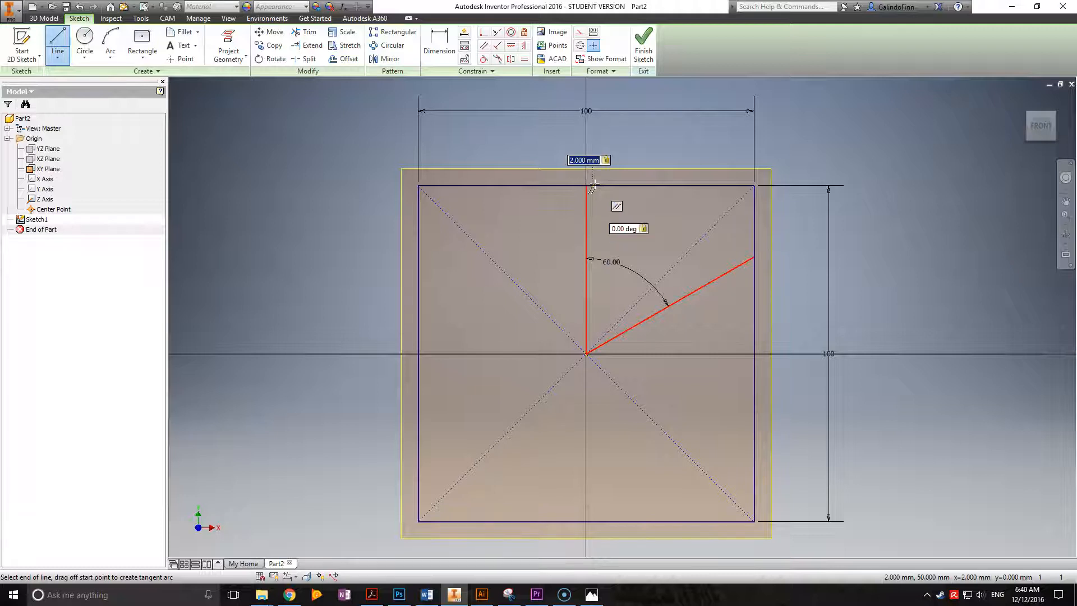
{"action": "scroll", "coordinate": [593, 184], "scroll_direction": "down", "scroll_amount": 10}
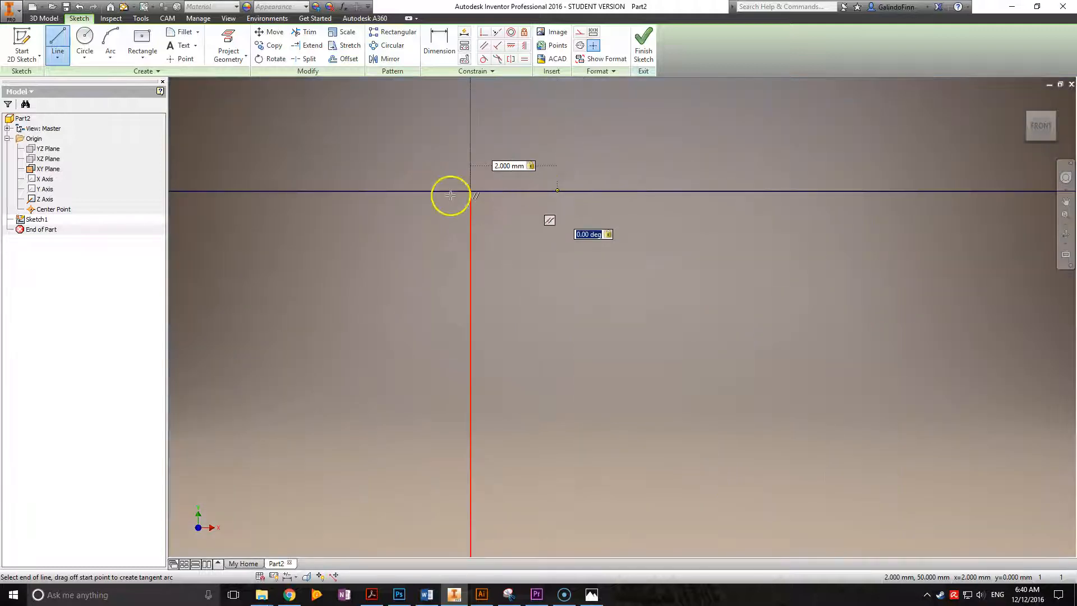
{"action": "scroll", "coordinate": [549, 198], "scroll_direction": "up", "scroll_amount": 10}
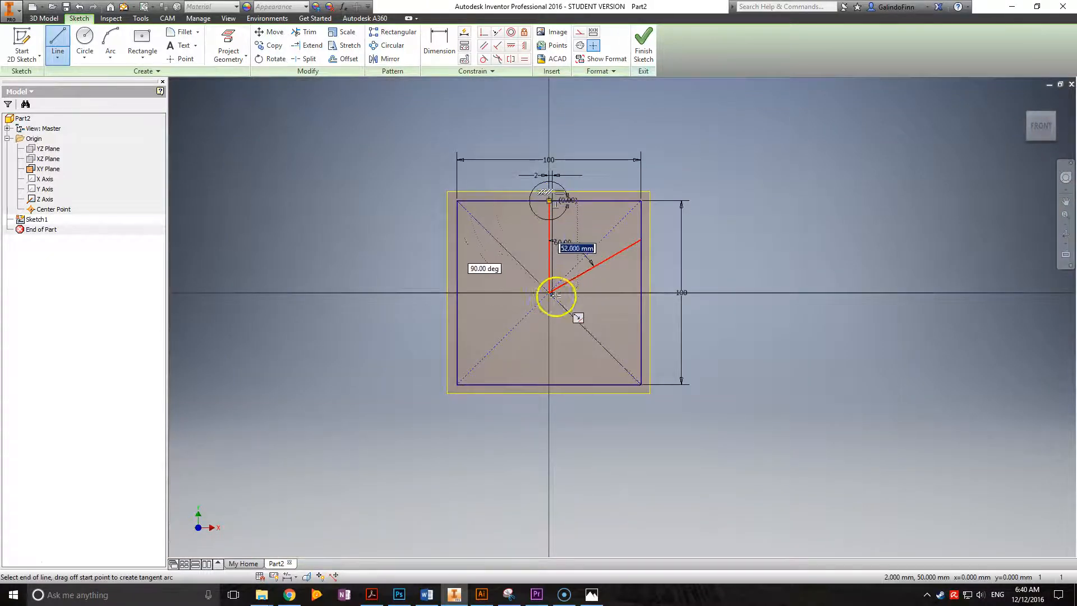
- Sketch a line at 92 degrees from the end of the 2 mm line down to just above the square's centre
{"action": "scroll", "coordinate": [555, 267], "scroll_direction": "down", "scroll_amount": 7}
{"action": "scroll", "coordinate": [555, 266], "scroll_direction": "up", "scroll_amount": 7}
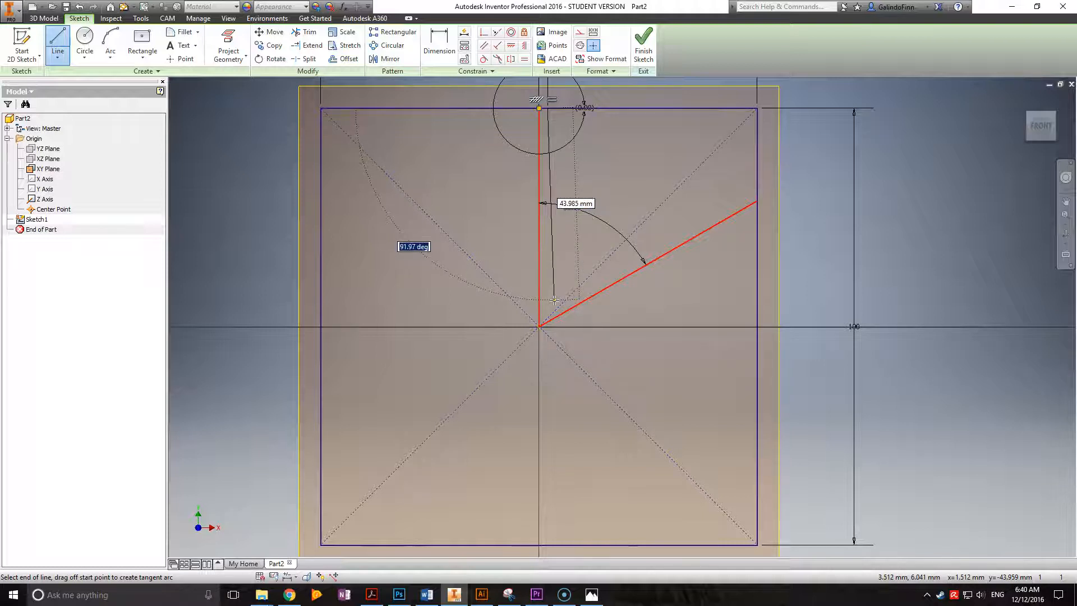
{"action": "key", "text": "Tab"}
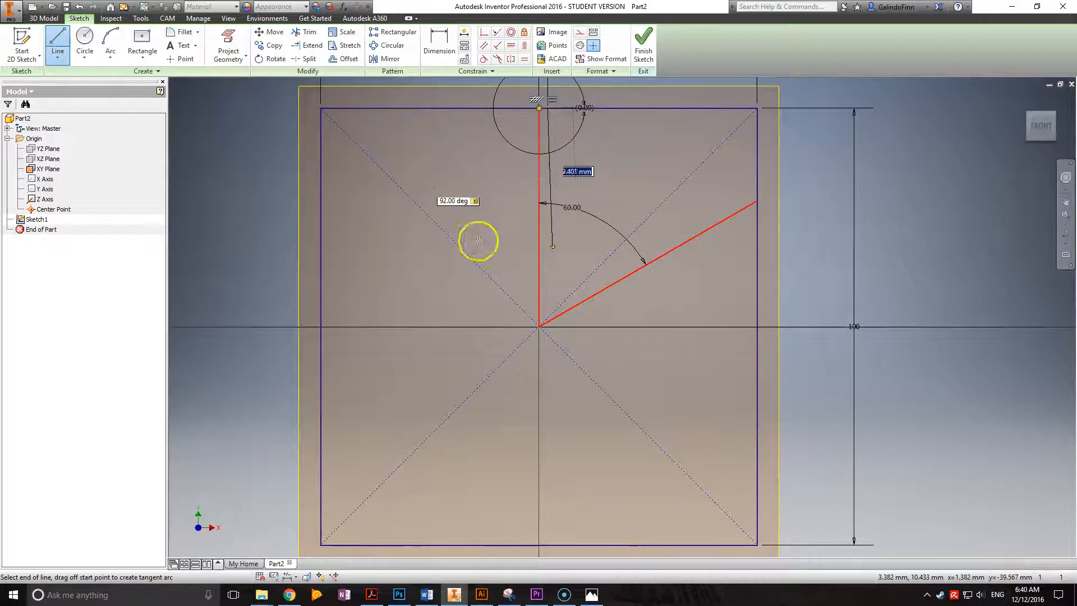
{"action": "key", "text": "Escape"}
{"action": "left_click", "coordinate": [553, 294]}
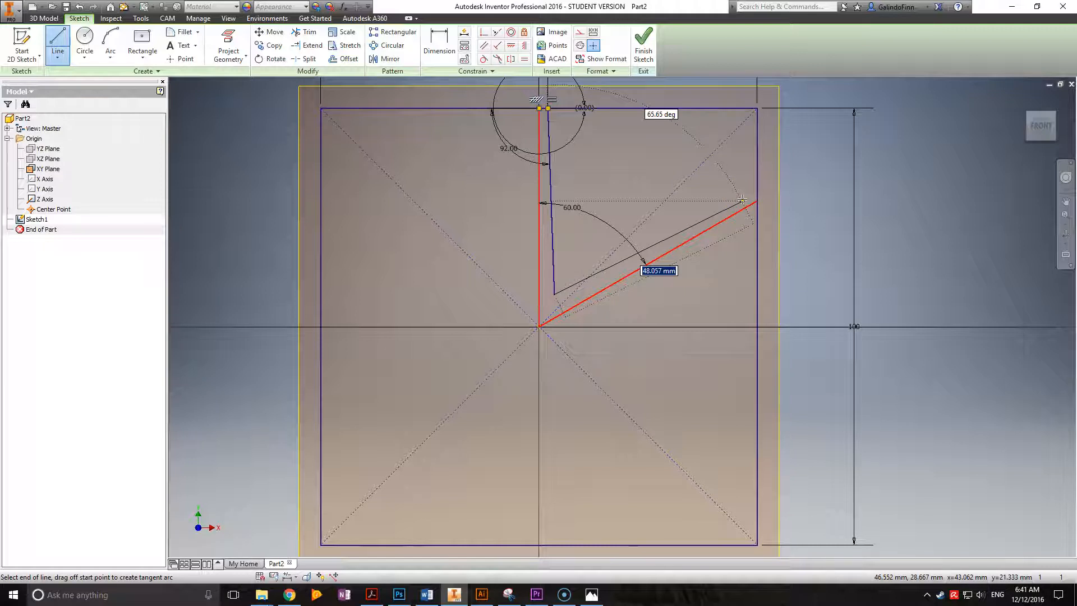
- Sketch a line about 48 mm long beside the sloped guide line, then close its end with a perpendicular line about 1.6 mm long
{"action": "left_click", "coordinate": [742, 200]}
{"action": "scroll", "coordinate": [752, 224], "scroll_direction": "down", "scroll_amount": 5}
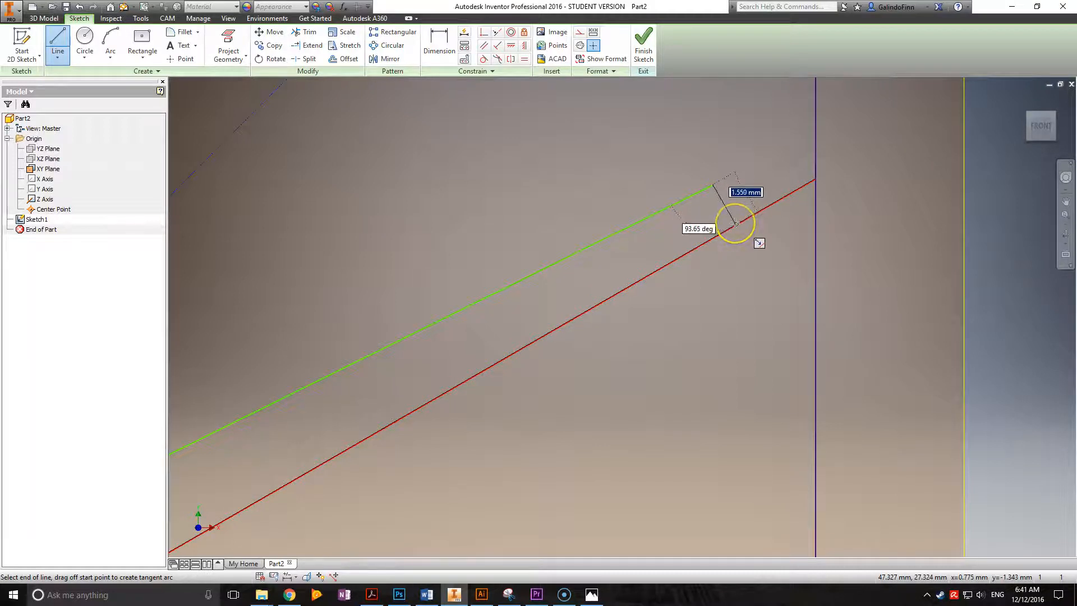
{"action": "scroll", "coordinate": [735, 223], "scroll_direction": "down", "scroll_amount": 5}
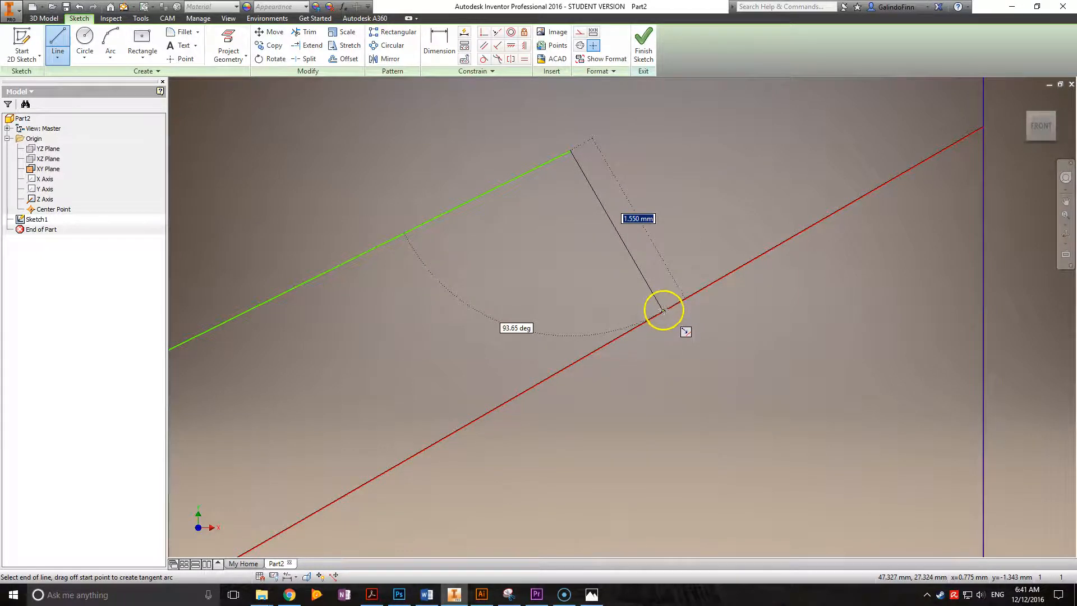
{"action": "double_click", "coordinate": [662, 310]}
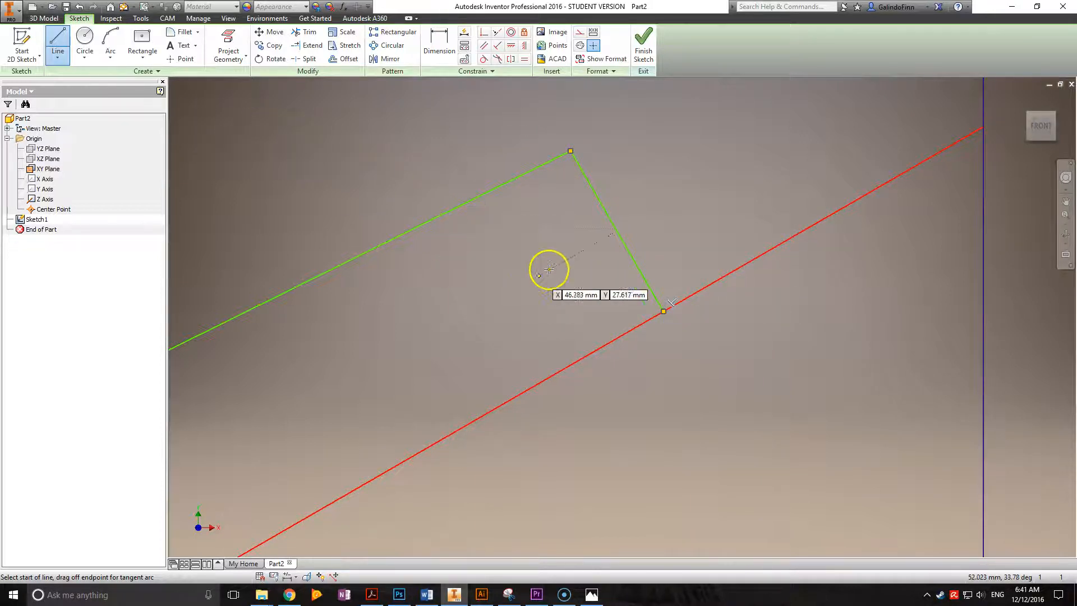
{"action": "right_click", "coordinate": [520, 234]}
{"action": "left_click", "coordinate": [563, 234]}
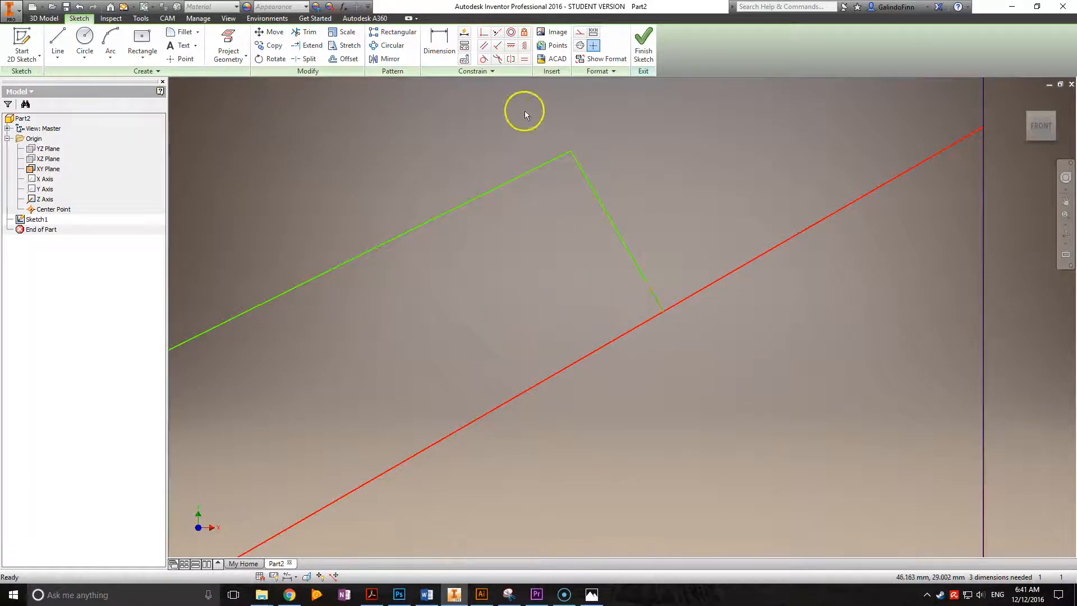
- Try to apply a perpendicular constraint between the short end line and the sloped guide line
{"action": "left_click", "coordinate": [498, 50]}
{"action": "left_click", "coordinate": [628, 255]}
{"action": "left_click", "coordinate": [698, 289]}
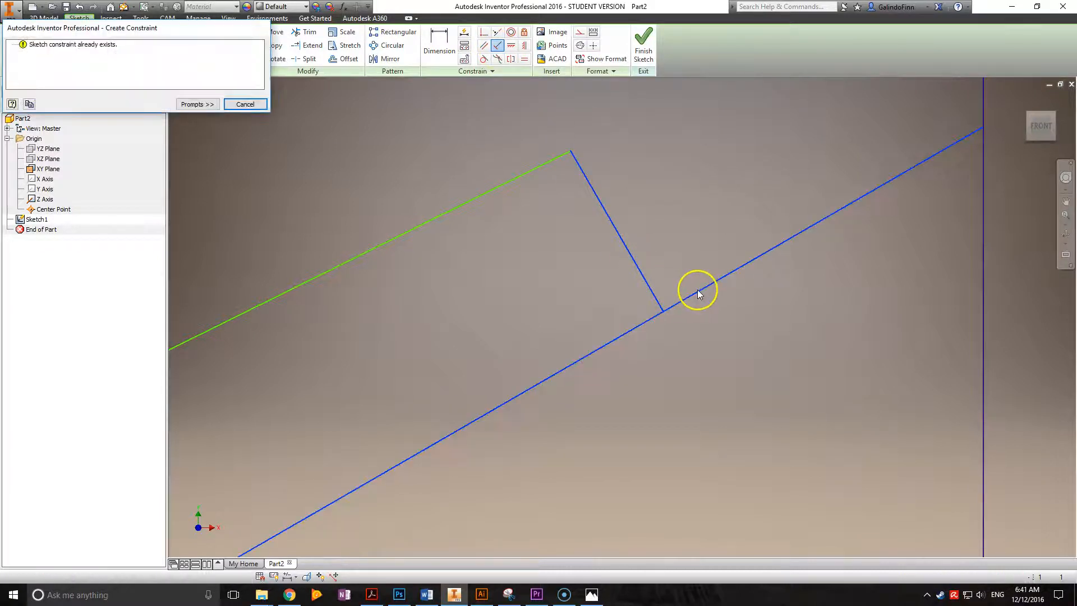
{"action": "left_click_drag", "start_coordinate": [192, 28], "coordinate": [700, 197]}
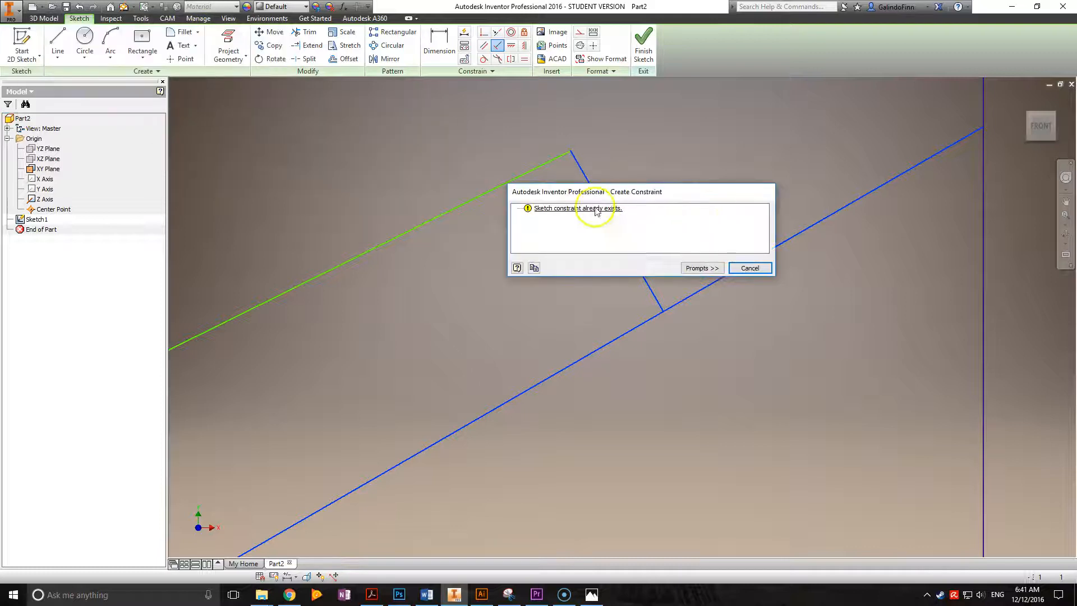
{"action": "left_click", "coordinate": [750, 270]}
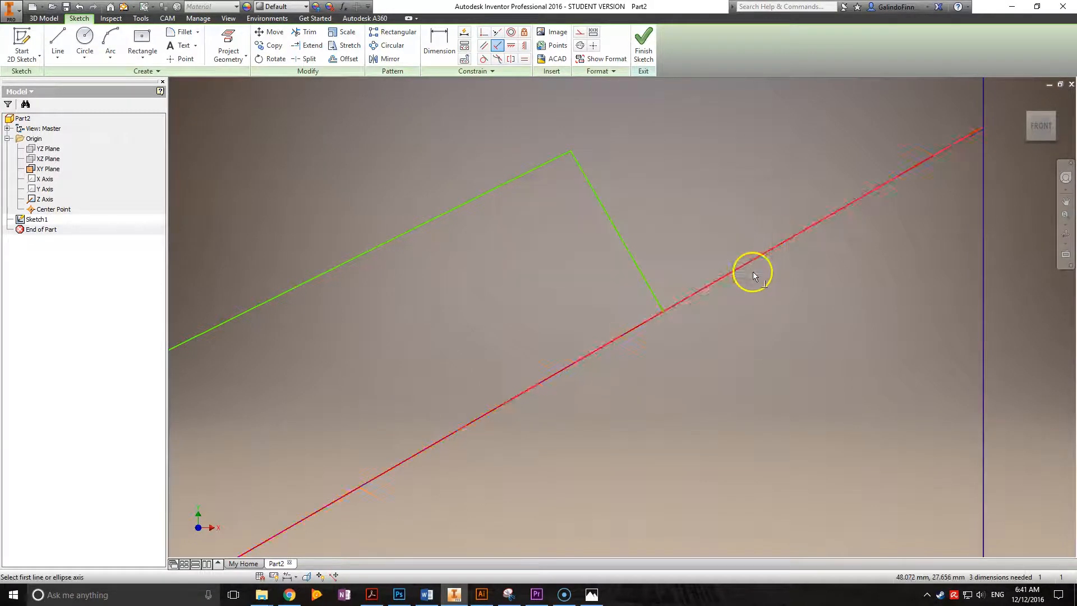
{"action": "right_click", "coordinate": [587, 278]}
{"action": "left_click", "coordinate": [618, 276]}
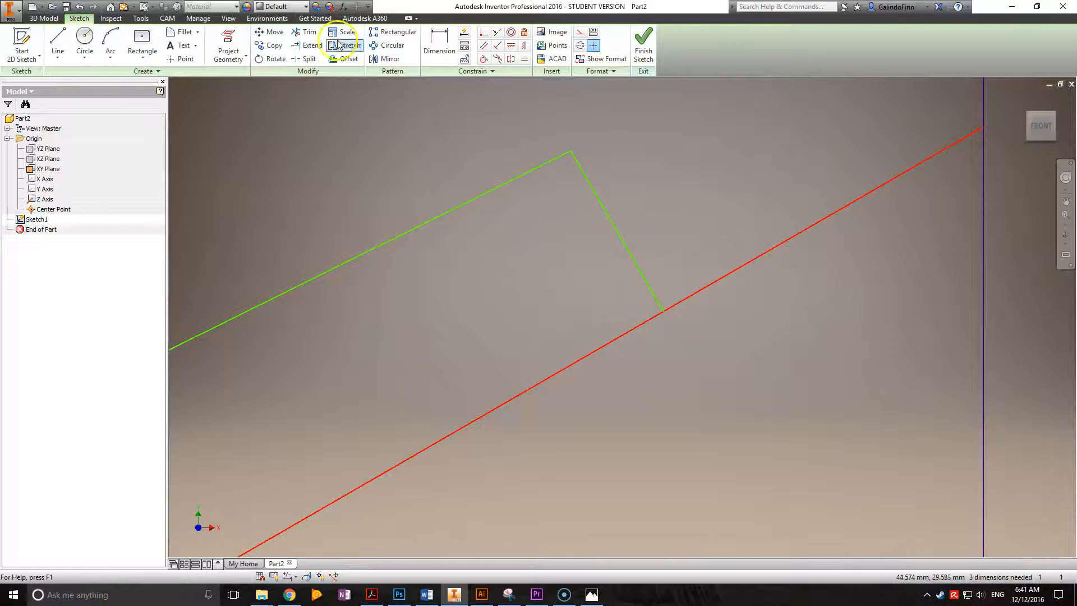
- Add an aligned dimension to the short end line and link its value to the 2 mm dimension (d3) at the upper edge
{"action": "left_click", "coordinate": [439, 42]}
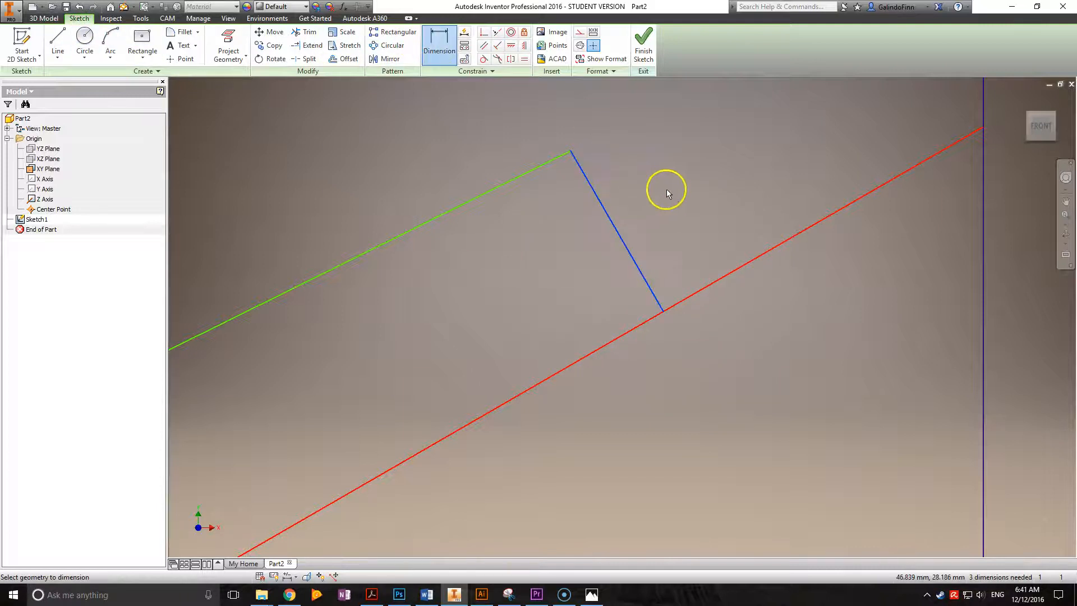
{"action": "left_click", "coordinate": [584, 177]}
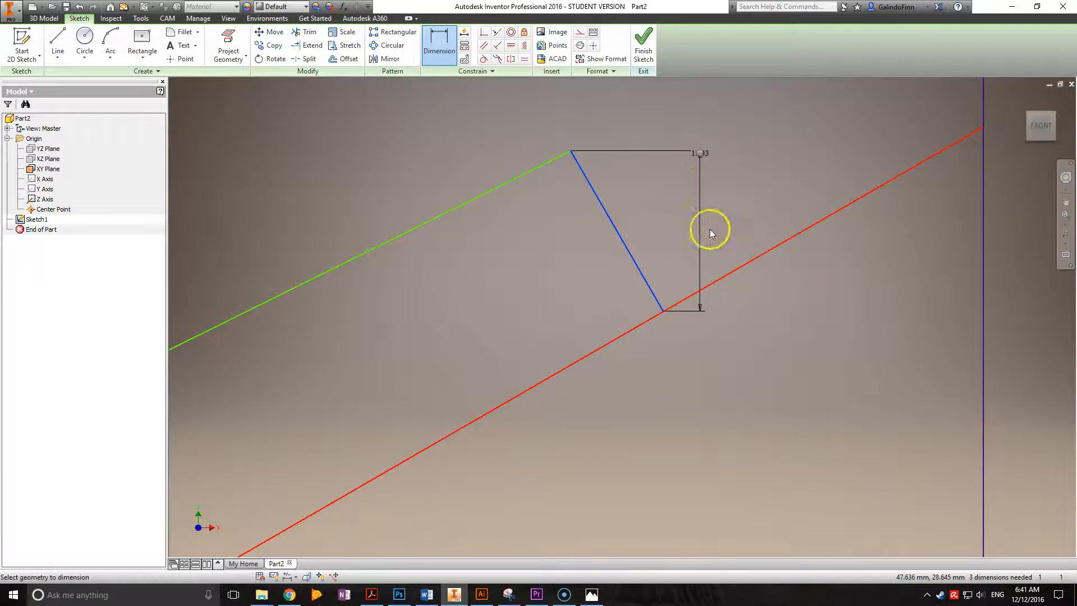
{"action": "right_click", "coordinate": [691, 291]}
{"action": "left_click", "coordinate": [694, 200]}
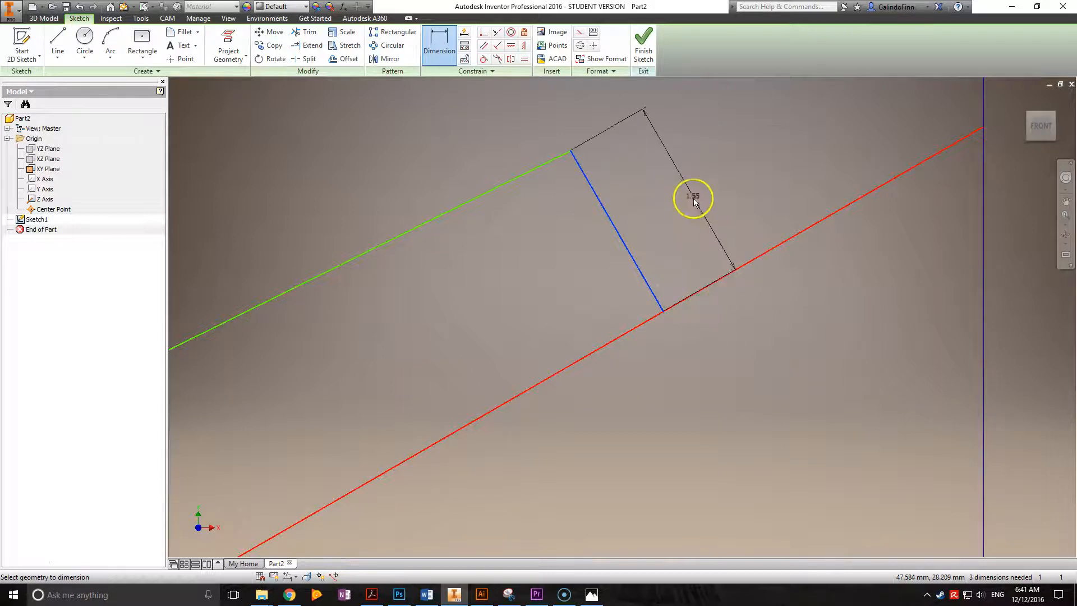
{"action": "left_click", "coordinate": [715, 175]}
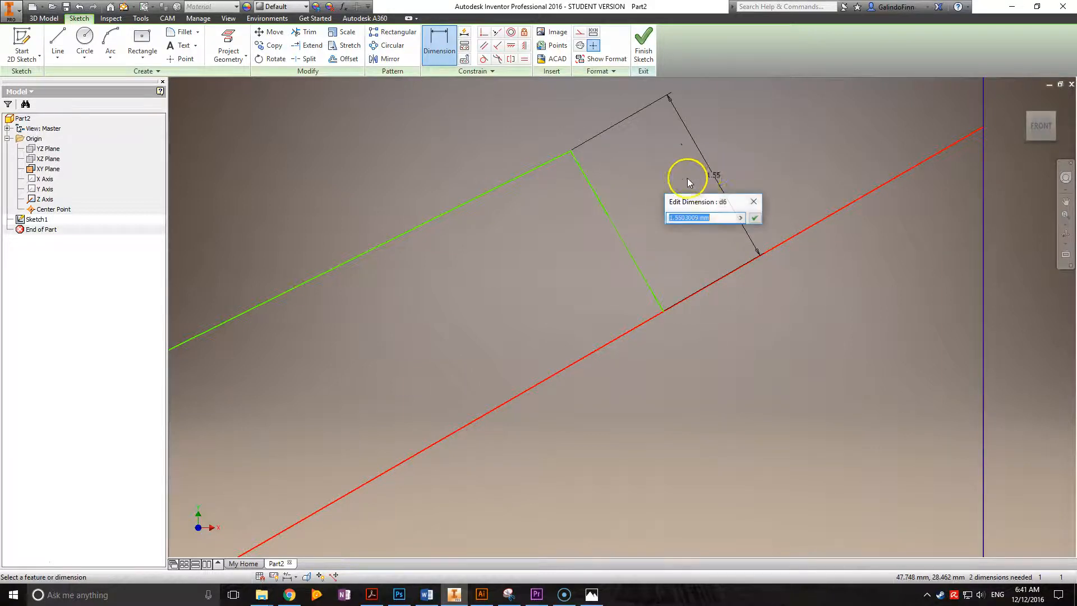
{"action": "scroll", "coordinate": [630, 189], "scroll_direction": "down", "scroll_amount": 3}
{"action": "middle_click_drag", "start_coordinate": [393, 141], "coordinate": [488, 241]}
{"action": "mouse_move", "coordinate": [391, 193]}
{"action": "middle_mouse_down"}
{"action": "mouse_move", "coordinate": [440, 264]}
{"action": "mouse_move", "coordinate": [377, 325]}
{"action": "middle_mouse_up"}
{"action": "middle_click_drag", "start_coordinate": [366, 176], "coordinate": [362, 201]}
{"action": "left_click_drag", "start_coordinate": [719, 219], "coordinate": [606, 214]}
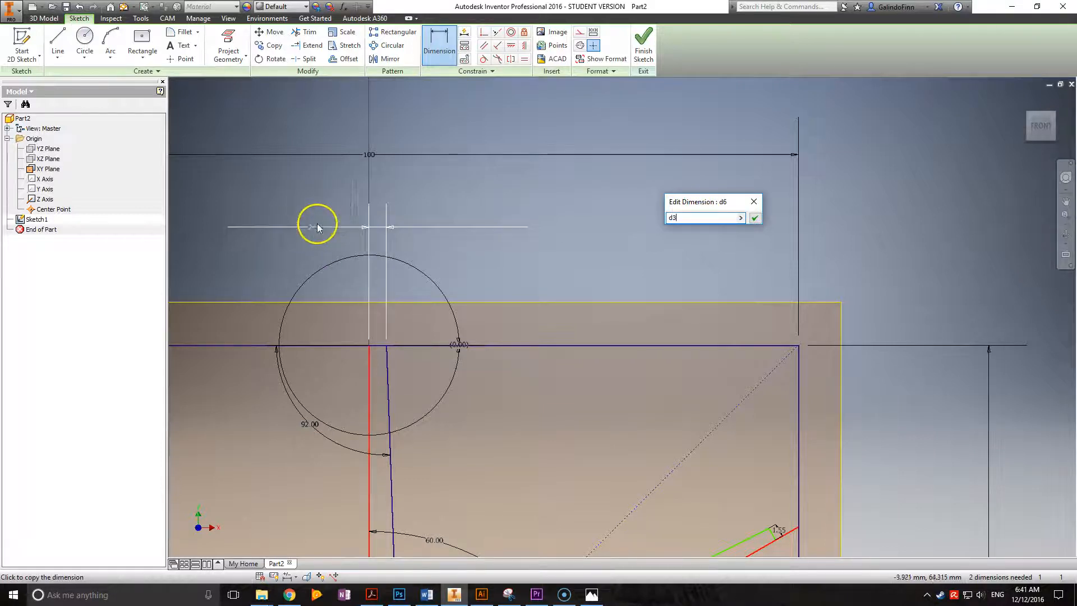
{"action": "left_click", "coordinate": [756, 219]}
- Dimension the angle between the long branch line and the sloped guide line and set it to 2 degrees
{"action": "middle_click_drag", "start_coordinate": [705, 409], "coordinate": [613, 272]}
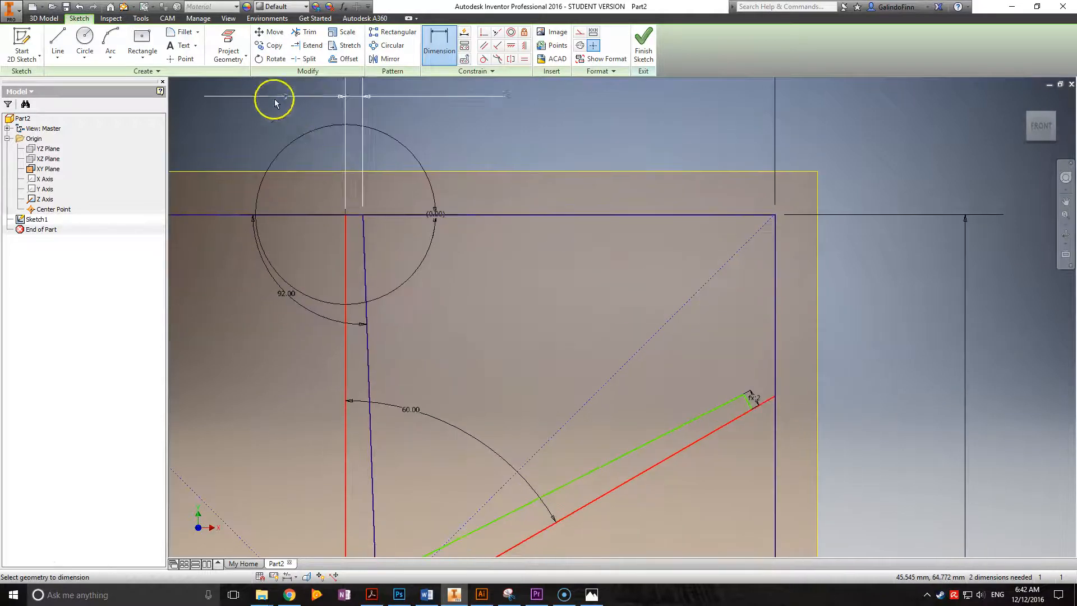
{"action": "middle_click_drag", "start_coordinate": [715, 415], "coordinate": [793, 296]}
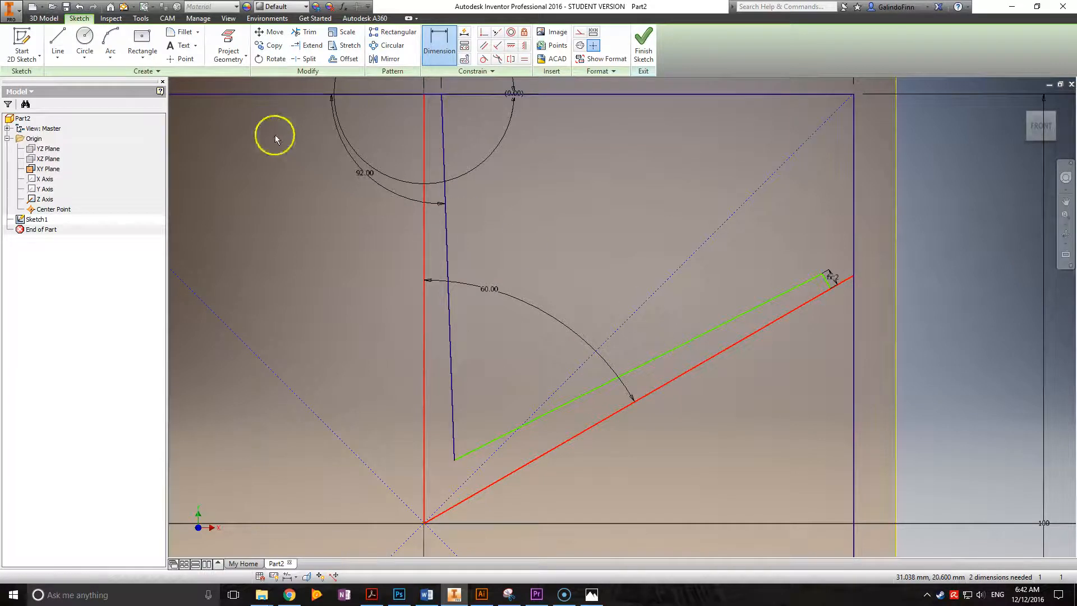
{"action": "left_click", "coordinate": [436, 49]}
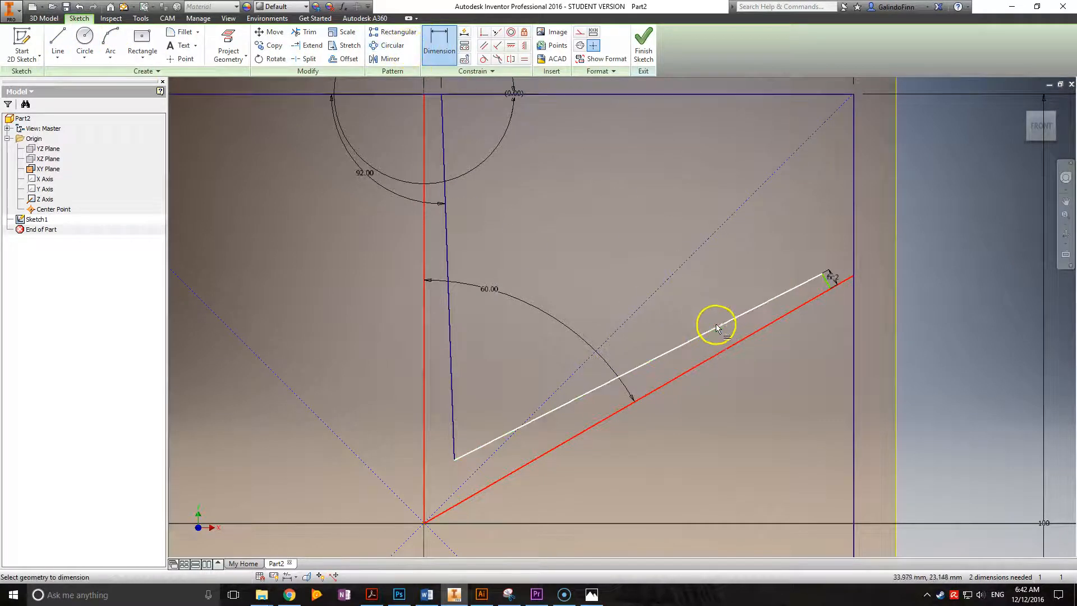
{"action": "left_click", "coordinate": [733, 346]}
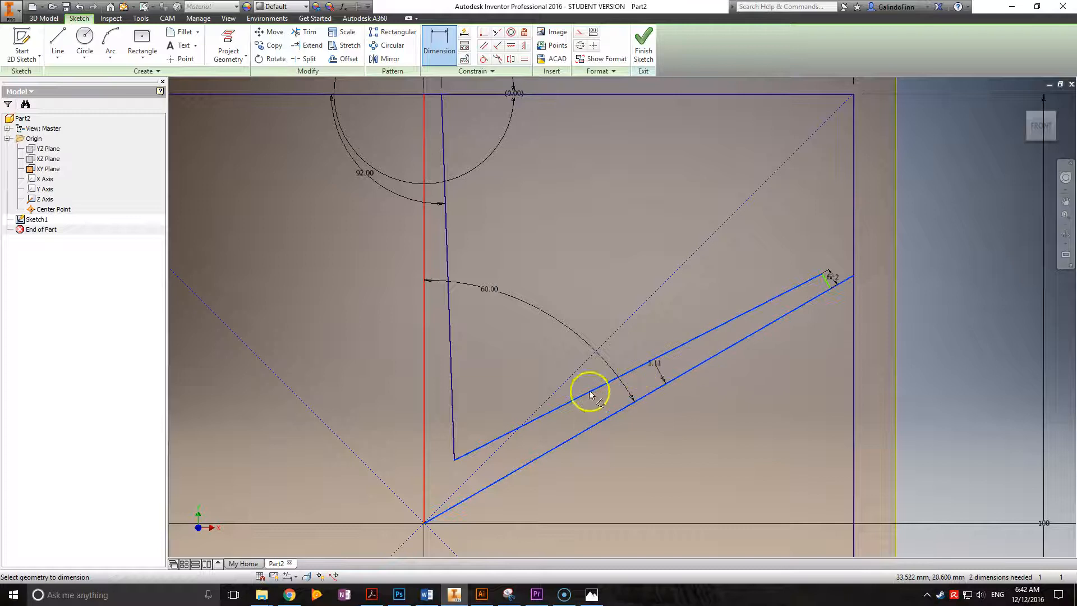
{"action": "left_click", "coordinate": [536, 443]}
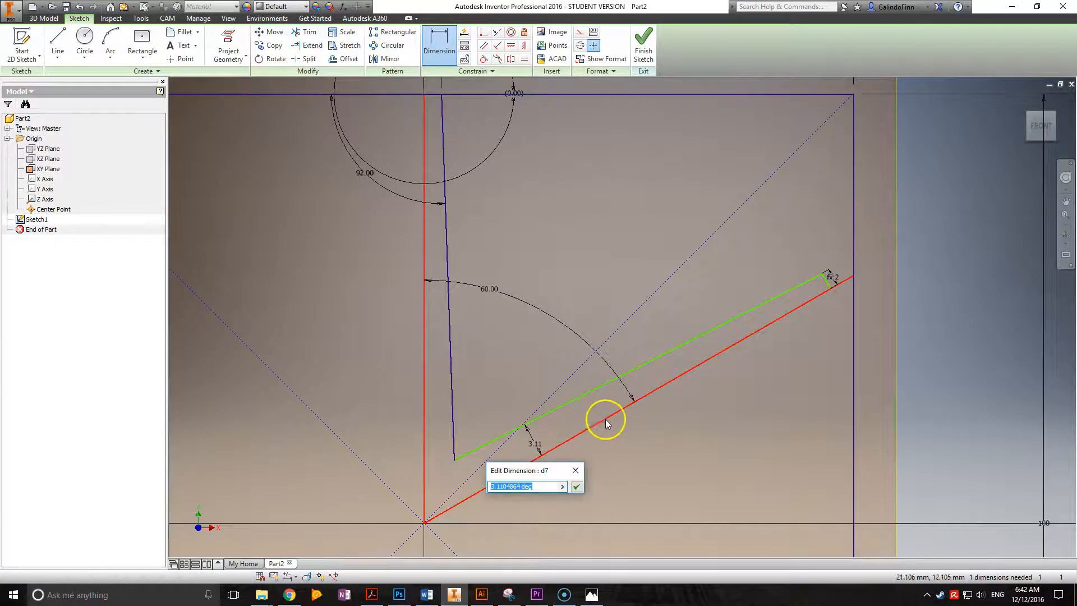
{"action": "type", "text": "2"}
{"action": "key", "text": "Return"}
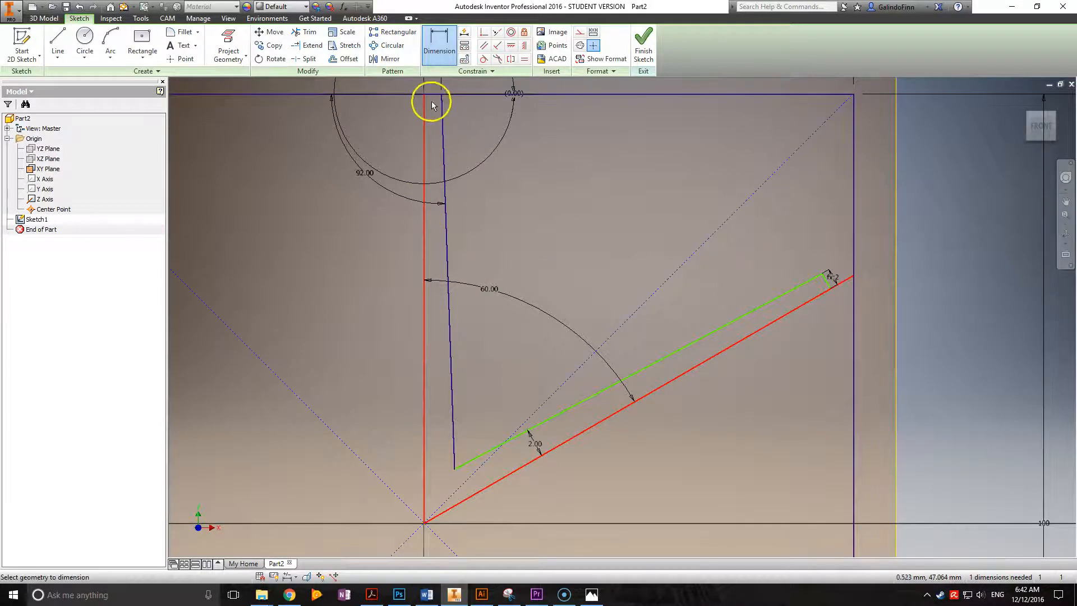
- Add a driven length dimension beside the vertical guide line
{"action": "left_click", "coordinate": [425, 523]}
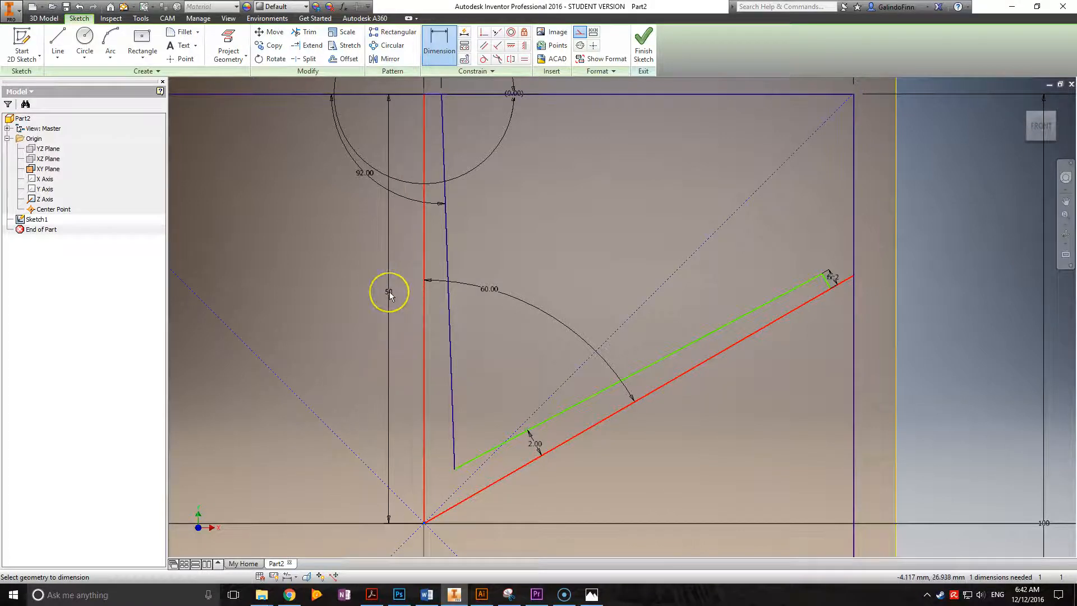
{"action": "left_click", "coordinate": [390, 292]}
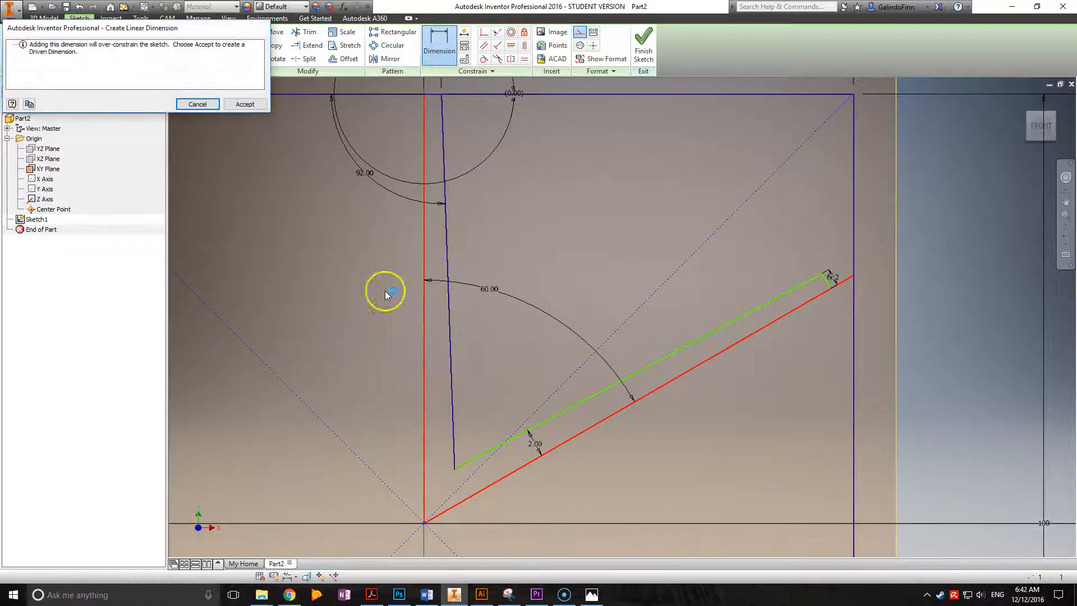
{"action": "left_click", "coordinate": [243, 104]}
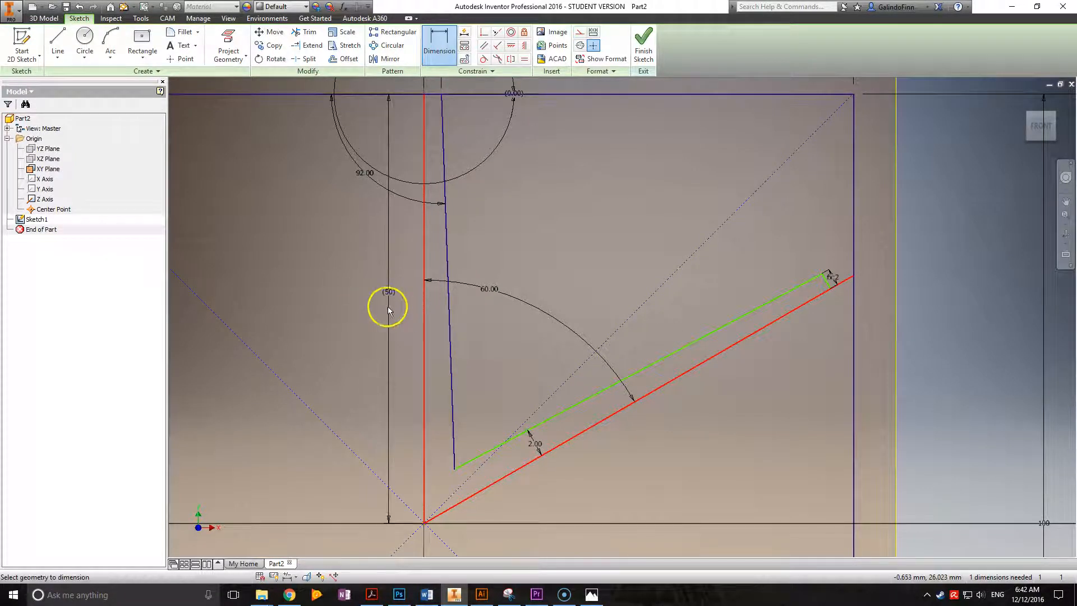
- Change the angle between the vertical and sloped guide lines to 50 degrees, then undo the change
{"action": "left_click", "coordinate": [486, 291]}
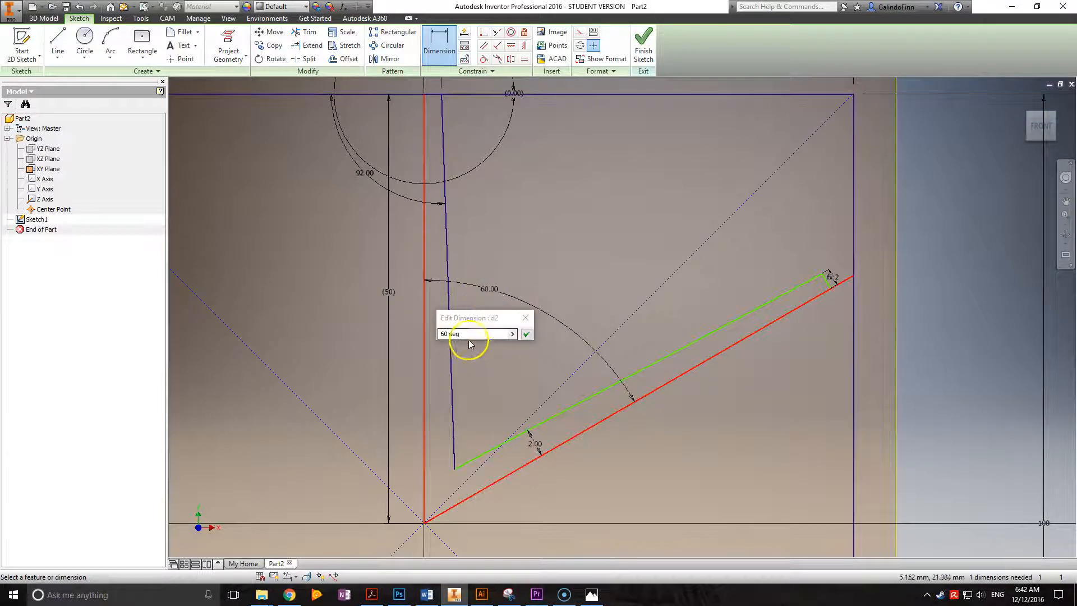
{"action": "type", "text": "50"}
{"action": "key", "text": "Return"}
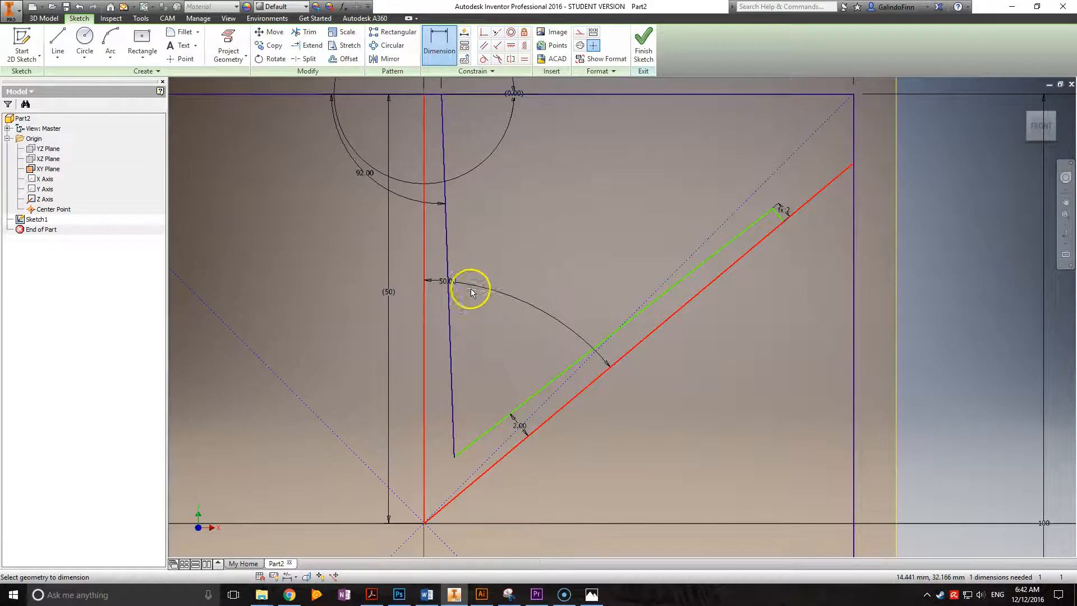
{"action": "key", "text": "ctrl+z"}
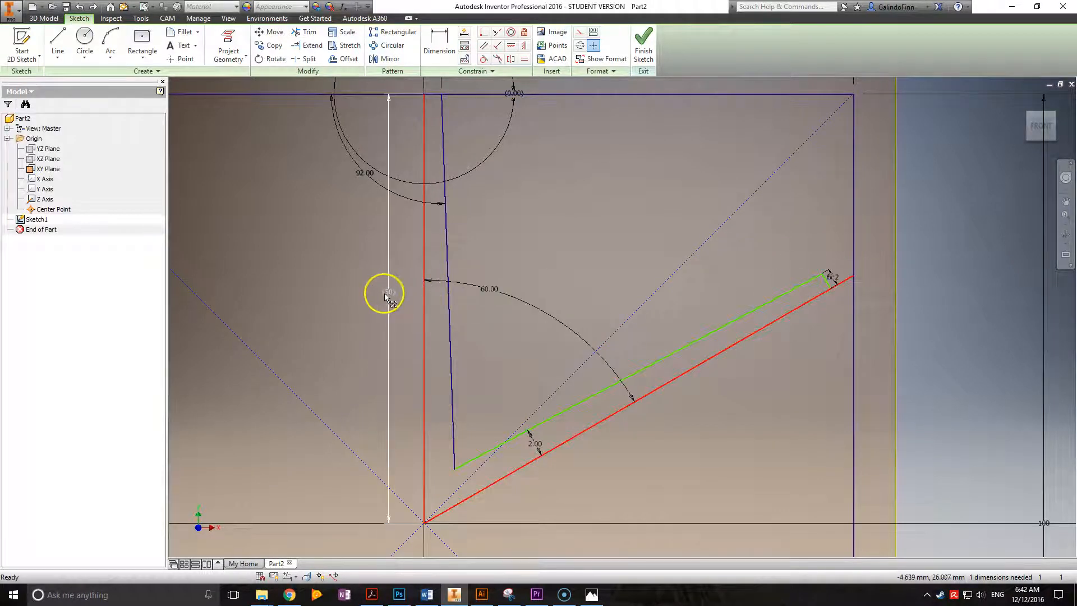
- Dimension the distance from the centre point to the short end line along the sloped guide line and set it to 50 mm
{"action": "double_click", "coordinate": [385, 292]}
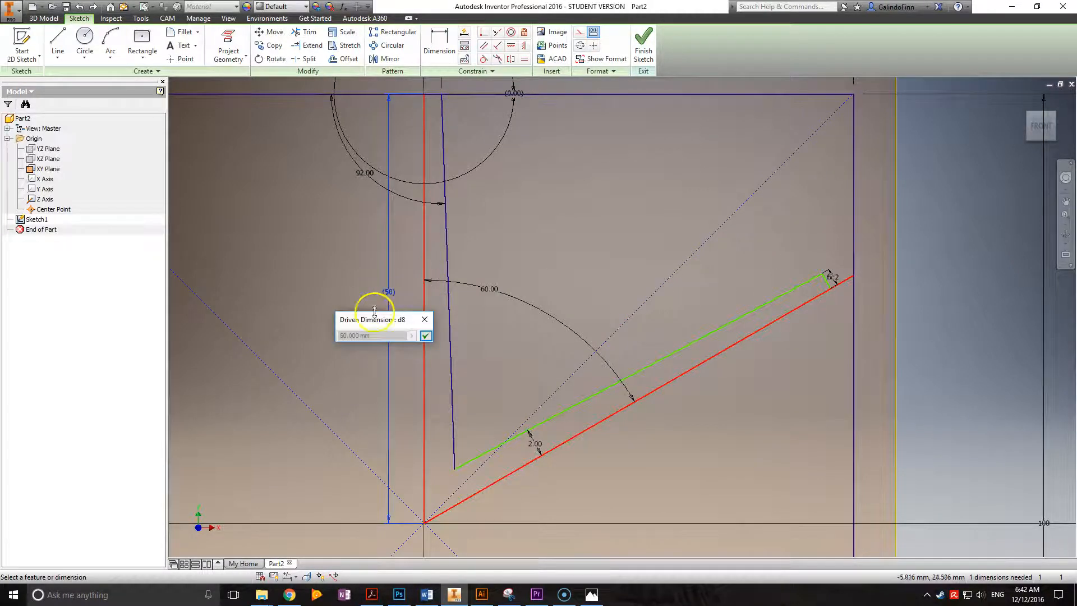
{"action": "left_click", "coordinate": [427, 319]}
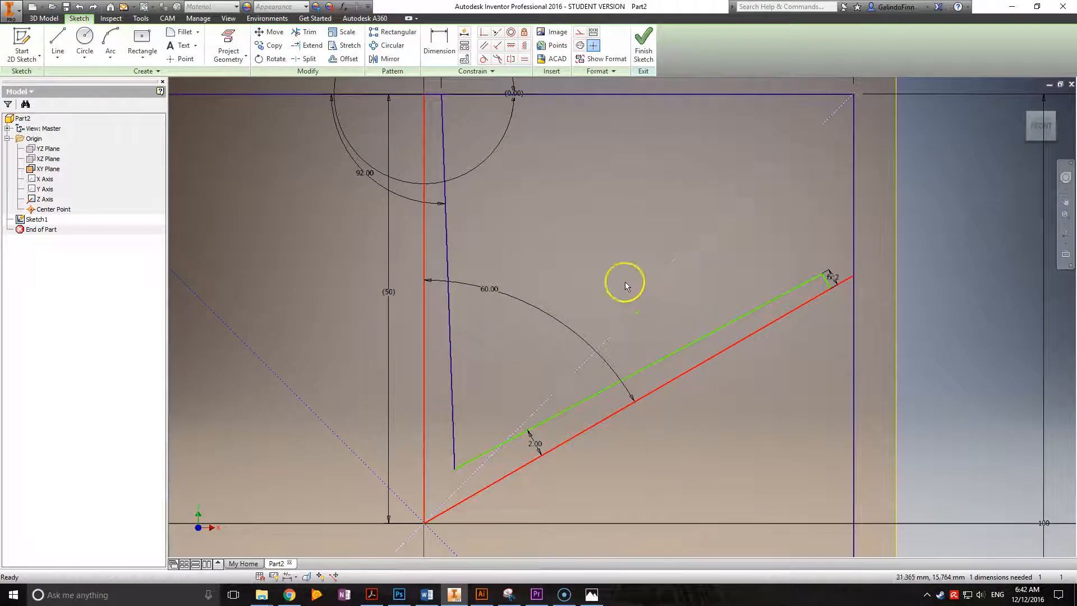
{"action": "left_click", "coordinate": [438, 48]}
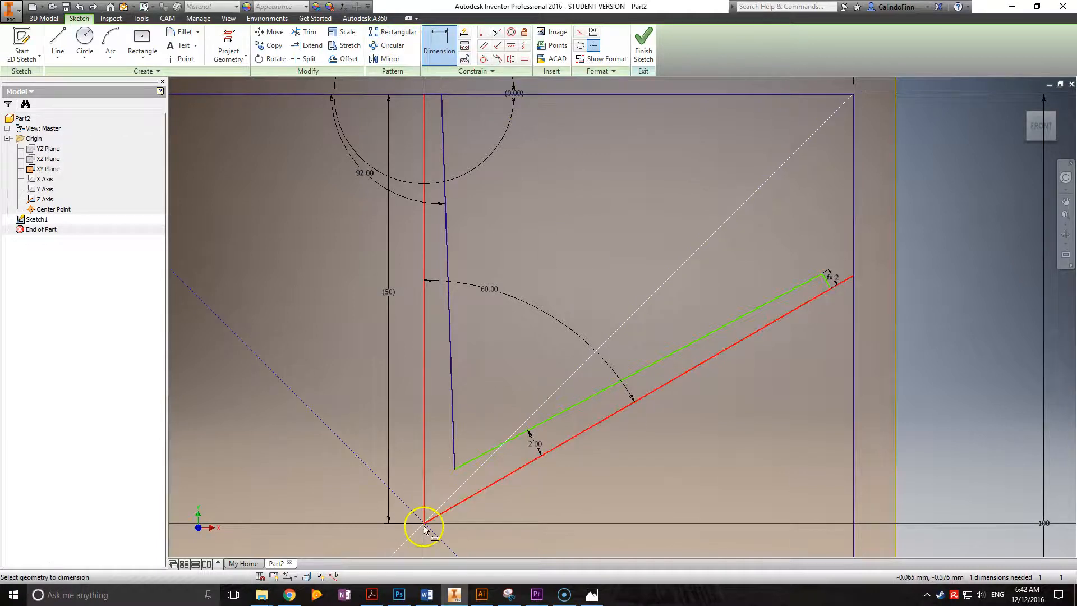
{"action": "left_click", "coordinate": [827, 281]}
{"action": "left_click", "coordinate": [645, 434]}
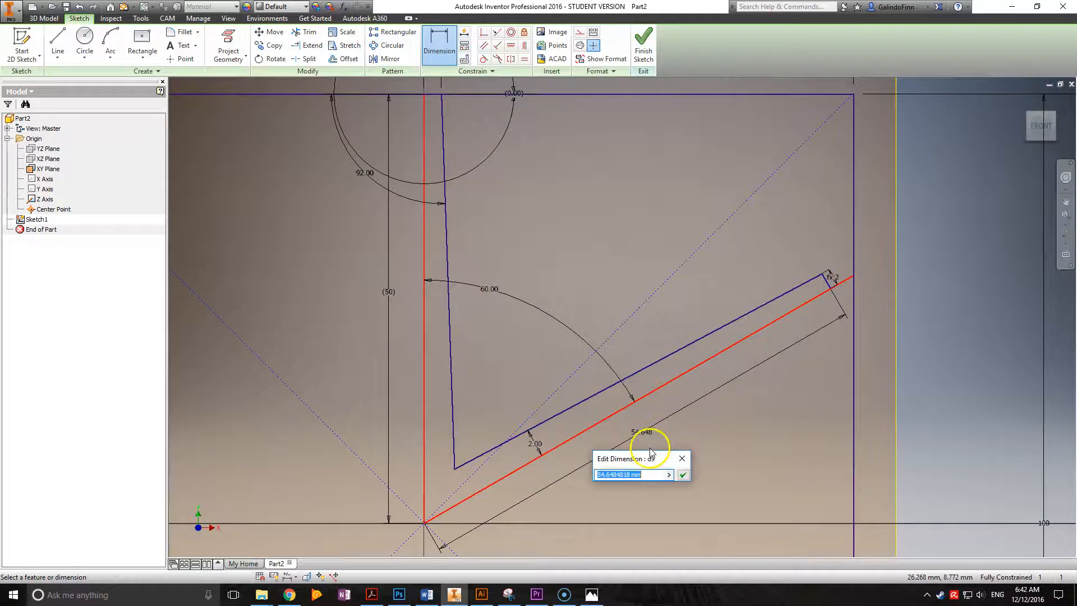
{"action": "key", "text": "Return"}
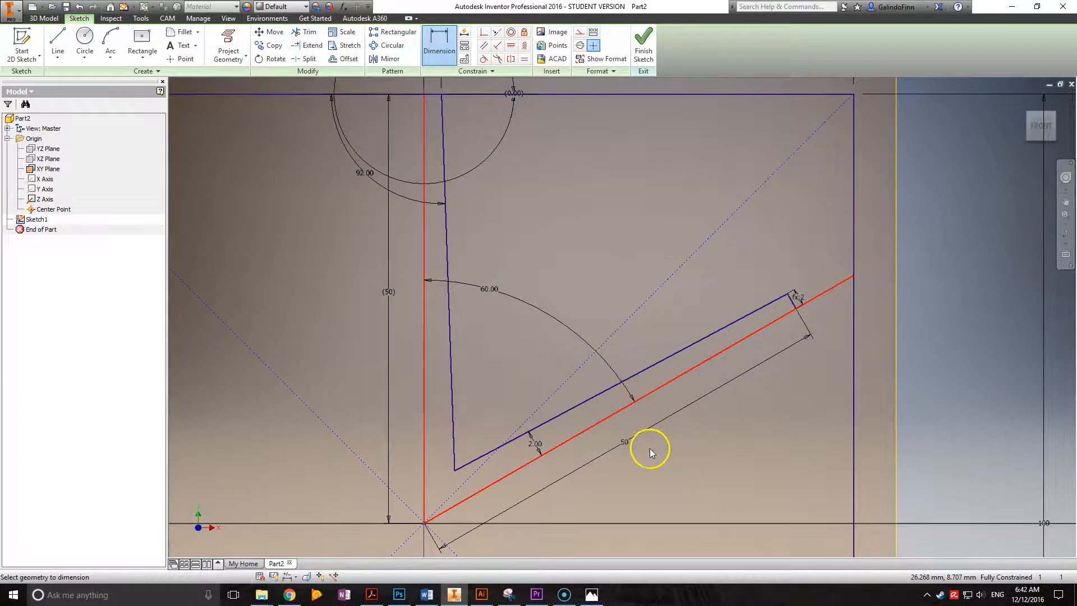
{"action": "scroll", "coordinate": [645, 264], "scroll_direction": "down", "scroll_amount": 3}
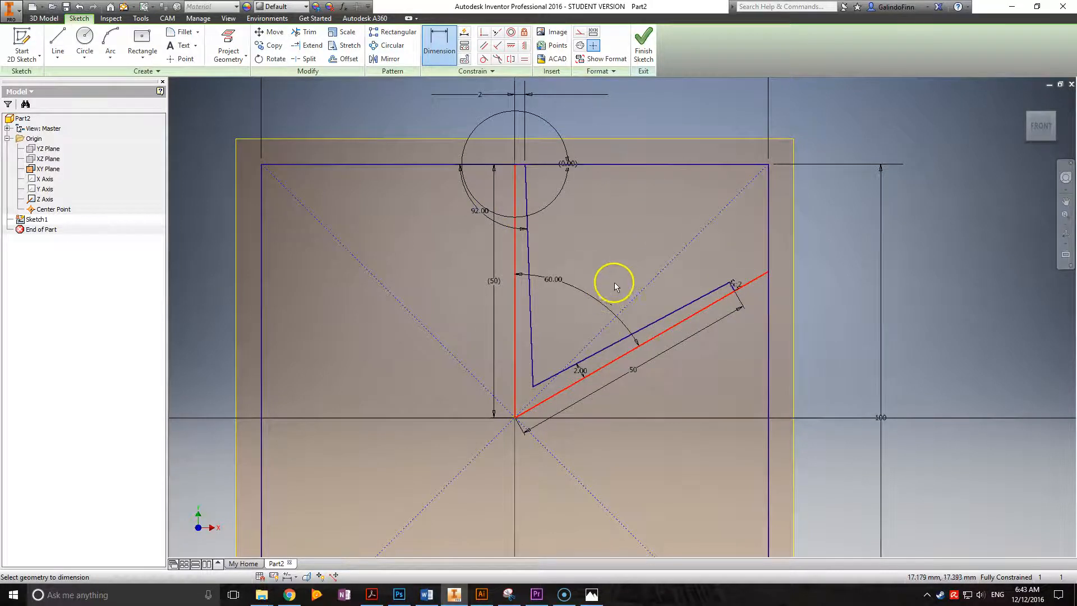
{"action": "left_click", "coordinate": [561, 279]}
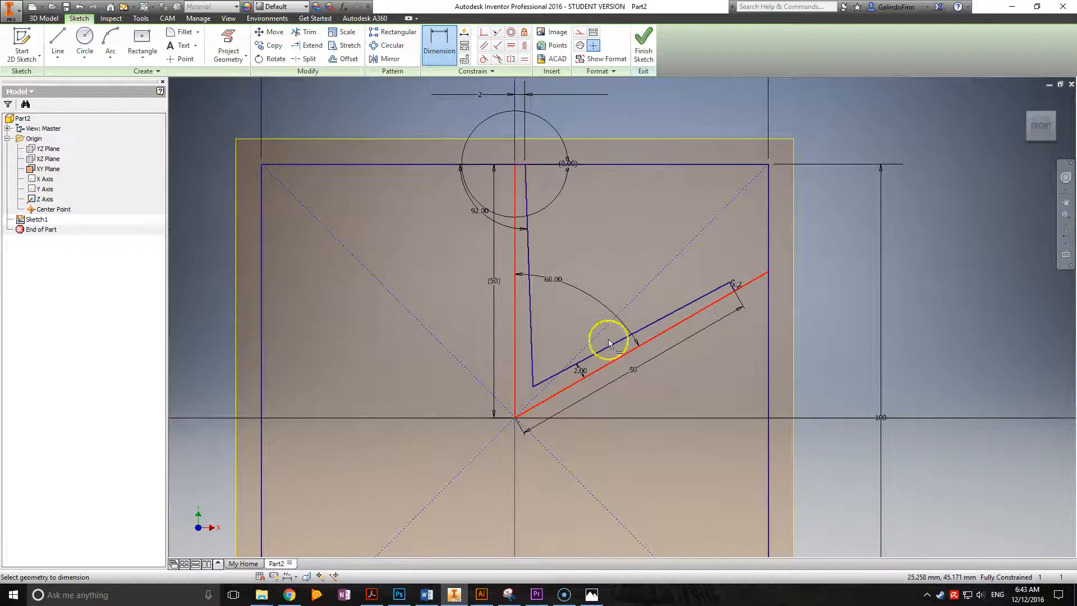
{"action": "left_click", "coordinate": [709, 296]}
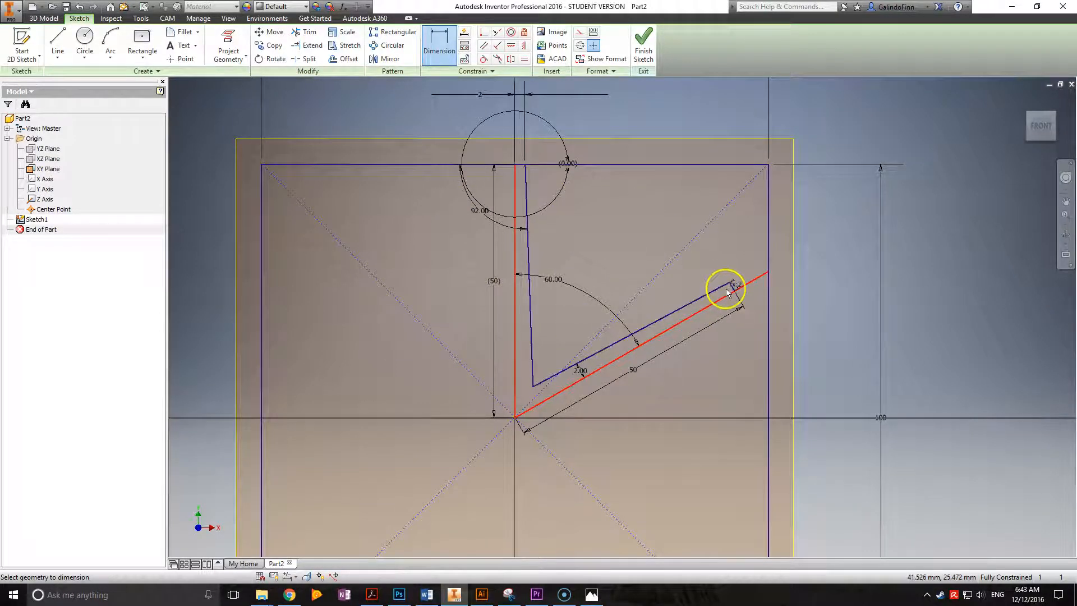
- Sketch a narrow three-line spur sloping down from just below the upper end of the near-vertical branch line, with both ends on that line
{"action": "left_click", "coordinate": [57, 42]}
{"action": "scroll", "coordinate": [515, 204], "scroll_direction": "up", "scroll_amount": 3}
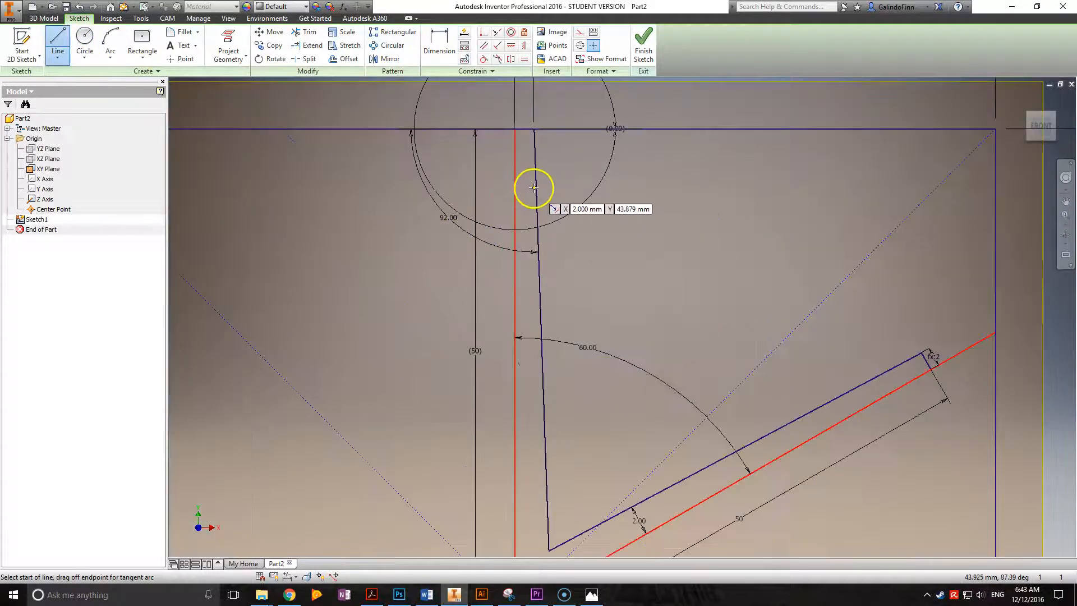
{"action": "scroll", "coordinate": [537, 203], "scroll_direction": "up", "scroll_amount": 3}
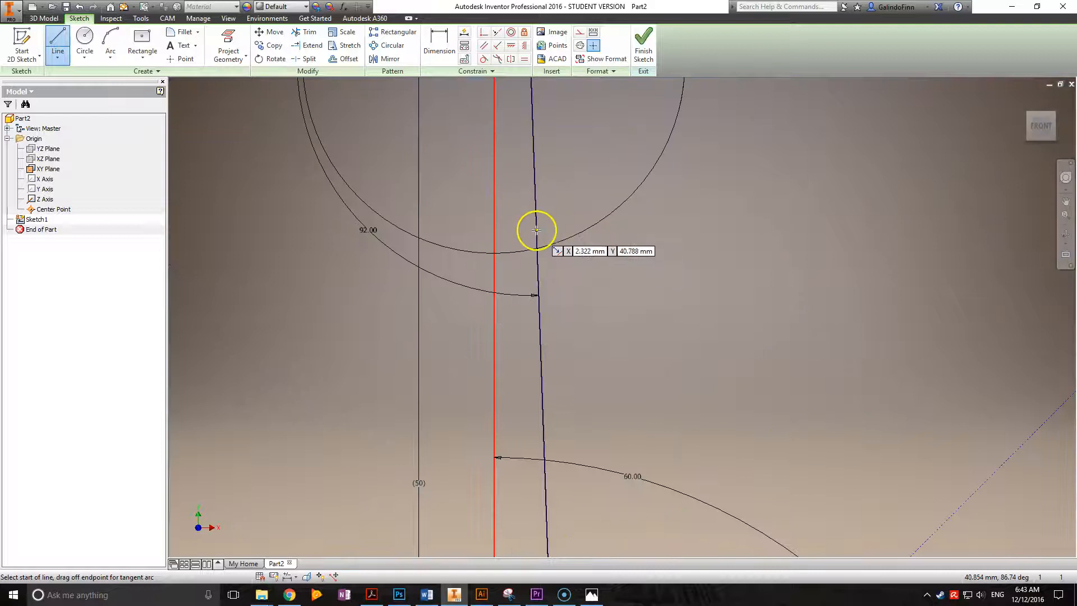
{"action": "middle_click_drag", "start_coordinate": [517, 116], "coordinate": [507, 269]}
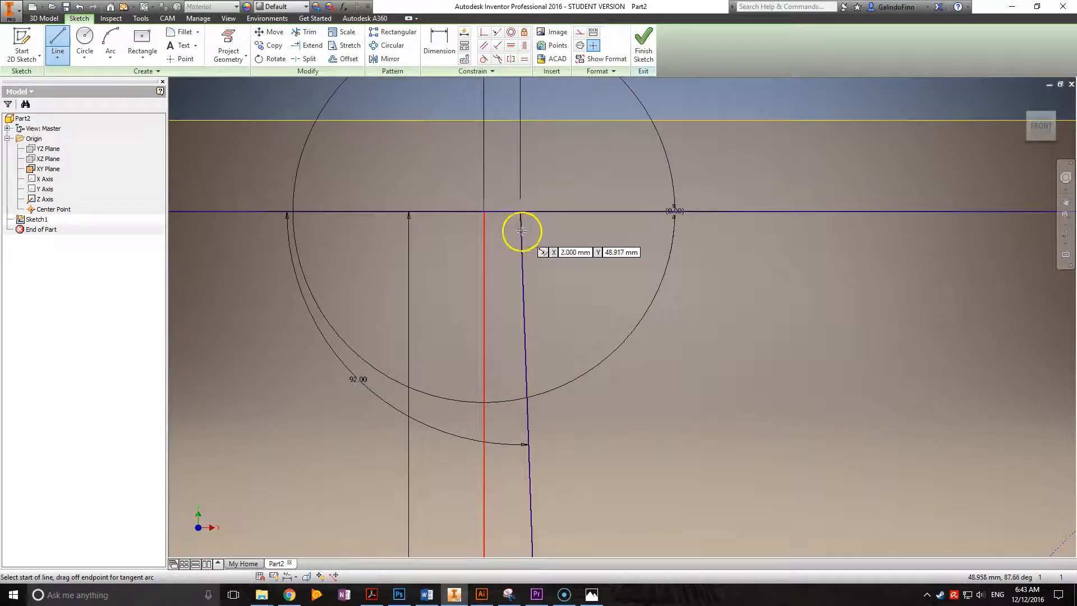
{"action": "scroll", "coordinate": [504, 251], "scroll_direction": "up", "scroll_amount": 5}
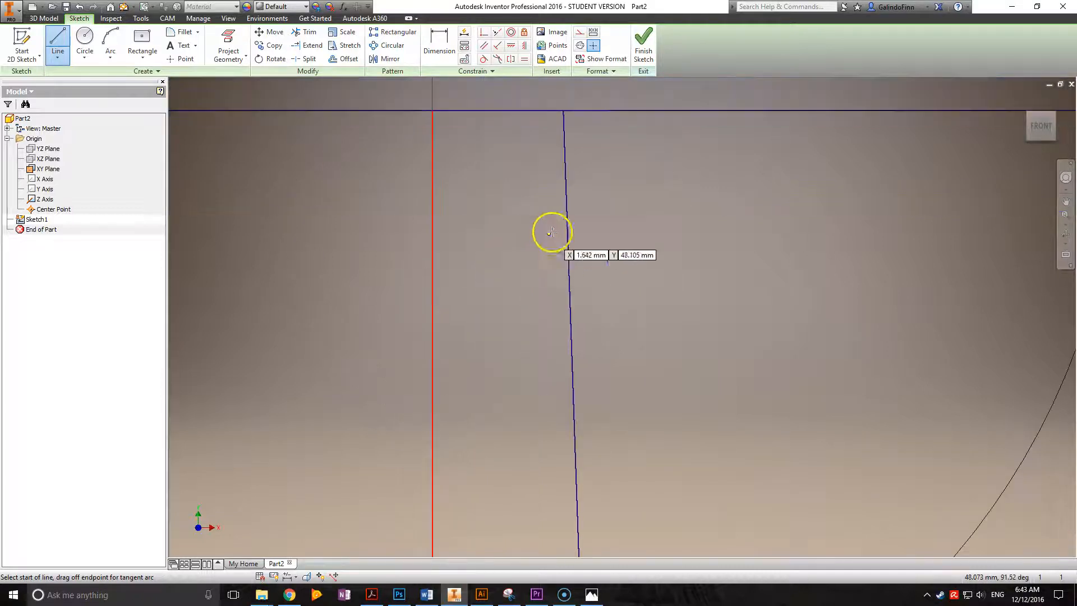
{"action": "left_click", "coordinate": [567, 197]}
{"action": "left_click", "coordinate": [992, 372]}
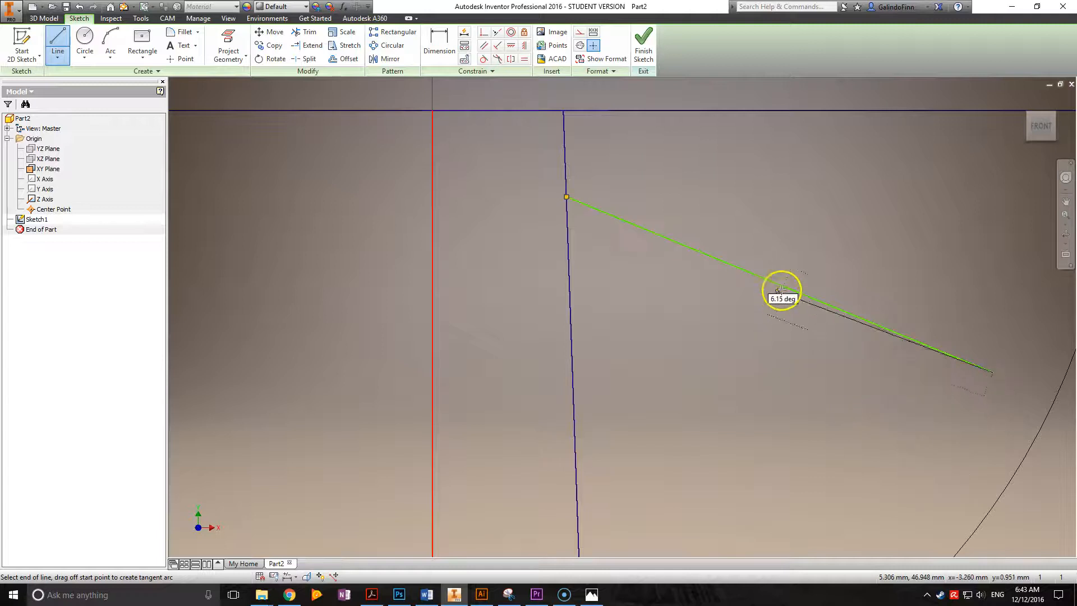
{"action": "left_click", "coordinate": [950, 476]}
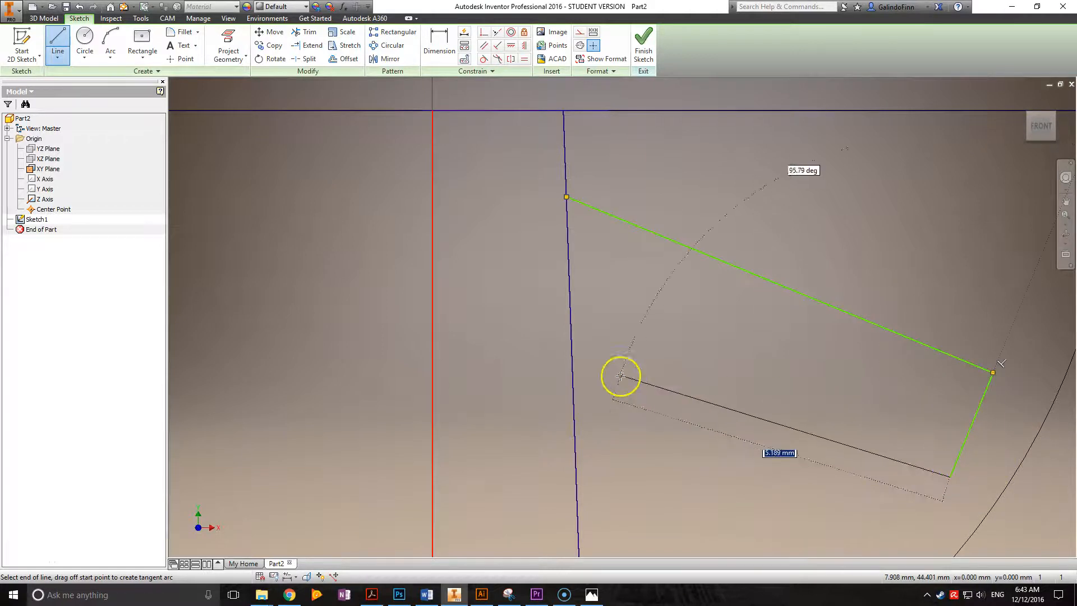
{"action": "left_click", "coordinate": [572, 320]}
{"action": "scroll", "coordinate": [781, 324], "scroll_direction": "down", "scroll_amount": 3}
{"action": "scroll", "coordinate": [781, 324], "scroll_direction": "down", "scroll_amount": 3}
{"action": "right_click", "coordinate": [769, 351]}
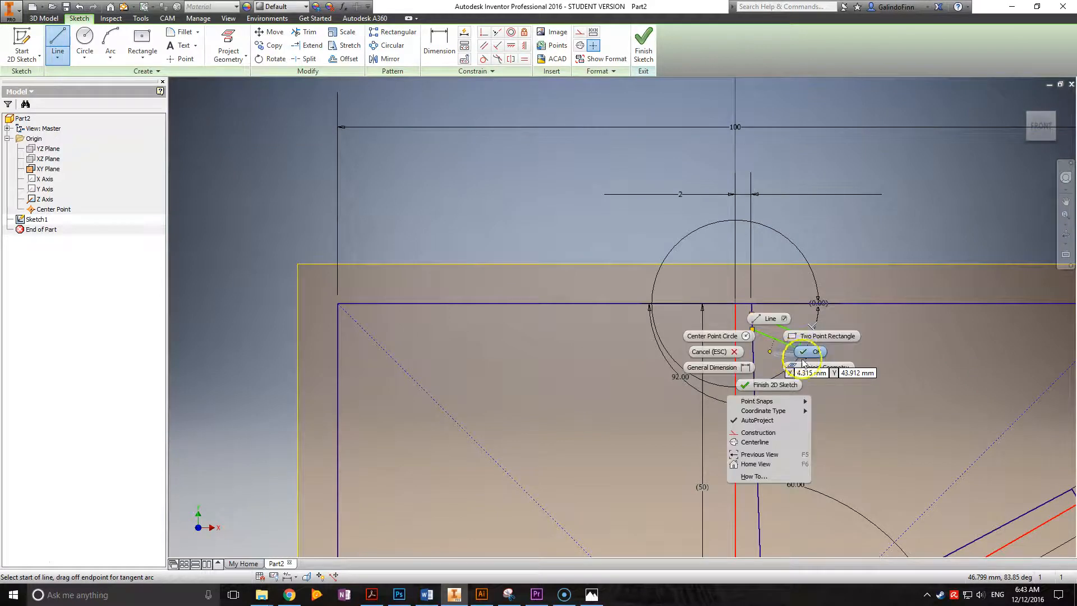
{"action": "left_click", "coordinate": [765, 357]}
{"action": "right_click", "coordinate": [765, 357]}
{"action": "left_click", "coordinate": [764, 323]}
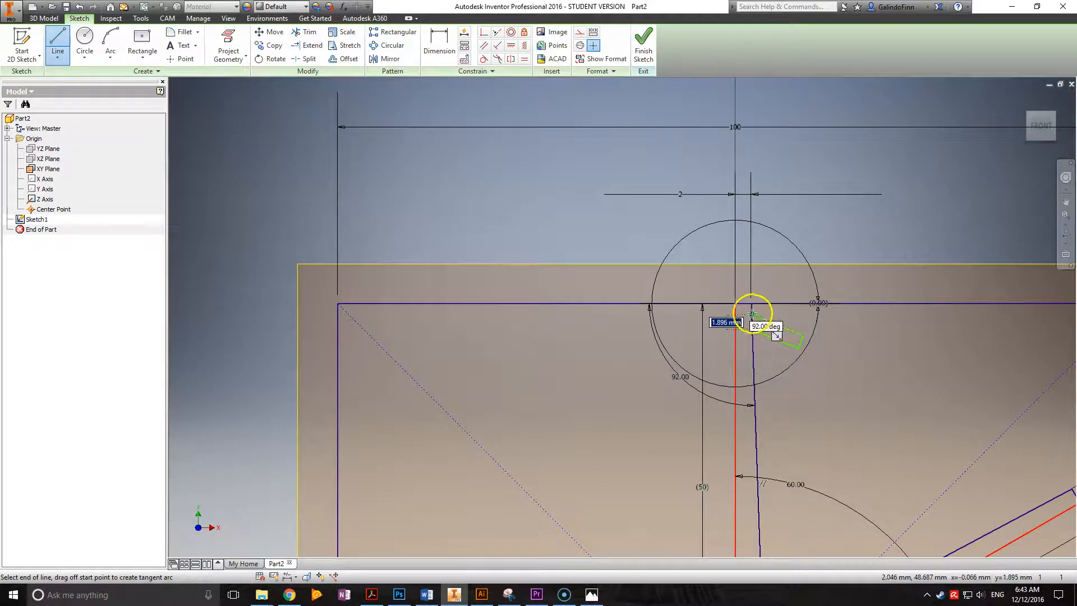
{"action": "right_click", "coordinate": [769, 362]}
{"action": "left_click", "coordinate": [806, 368]}
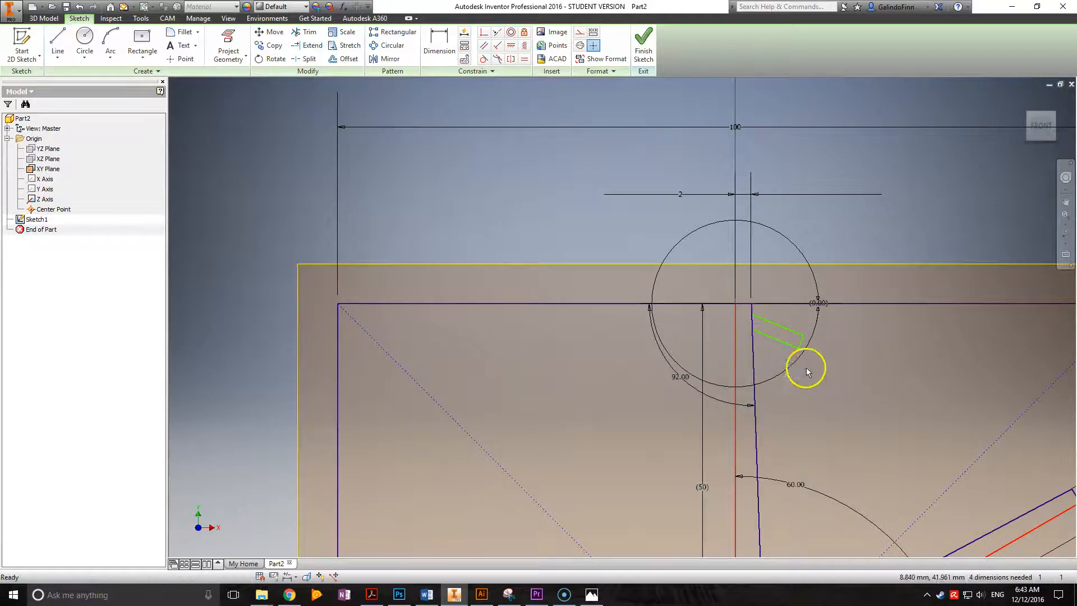
{"action": "left_click", "coordinate": [759, 324]}
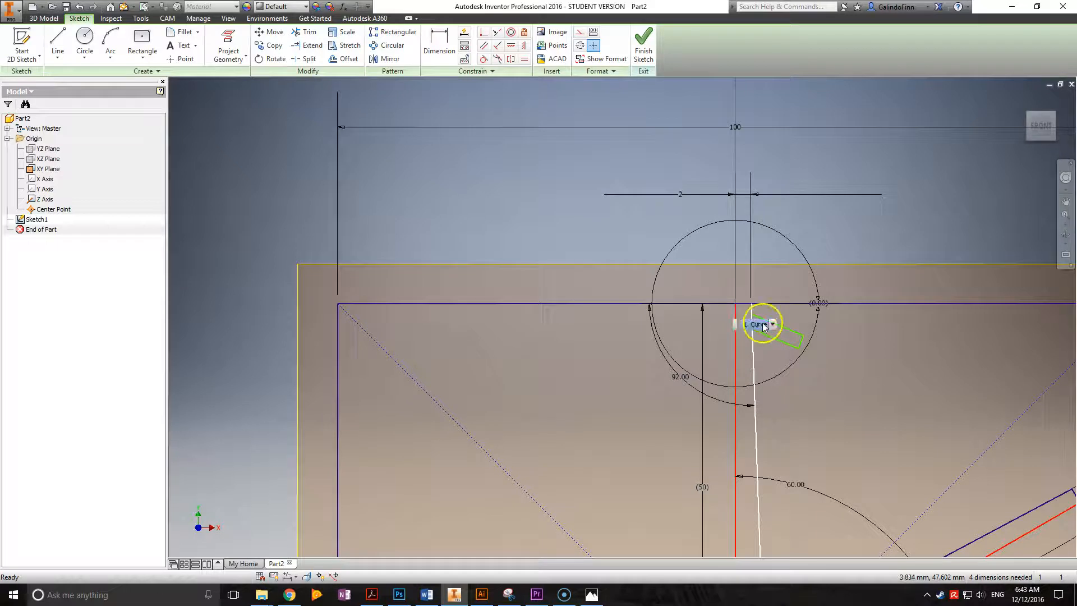
{"action": "left_click", "coordinate": [754, 348]}
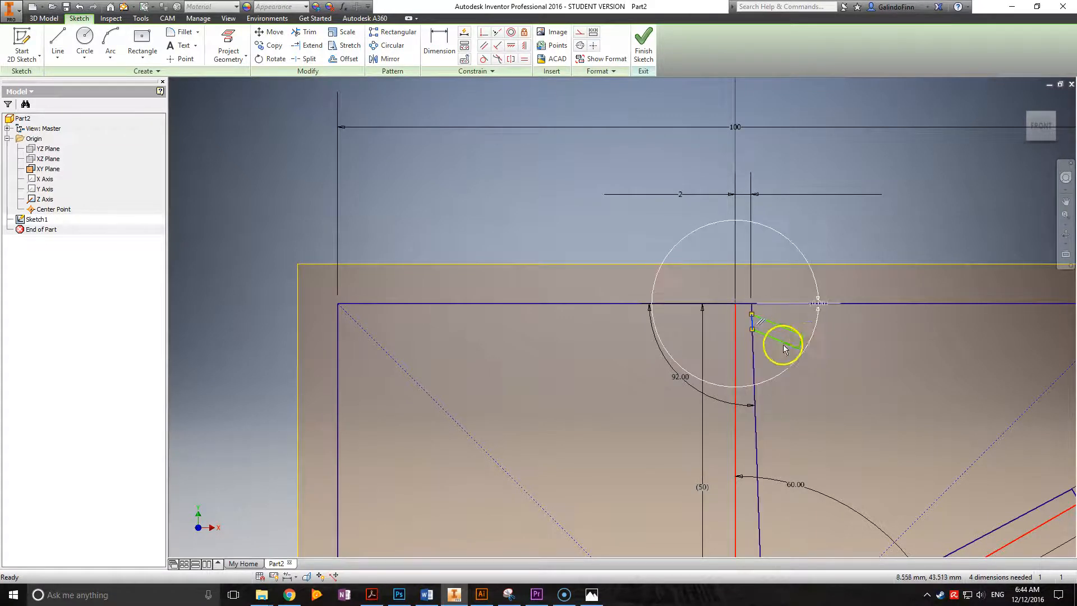
{"action": "scroll", "coordinate": [841, 385], "scroll_direction": "down", "scroll_amount": 5}
{"action": "scroll", "coordinate": [673, 336], "scroll_direction": "up", "scroll_amount": 5}
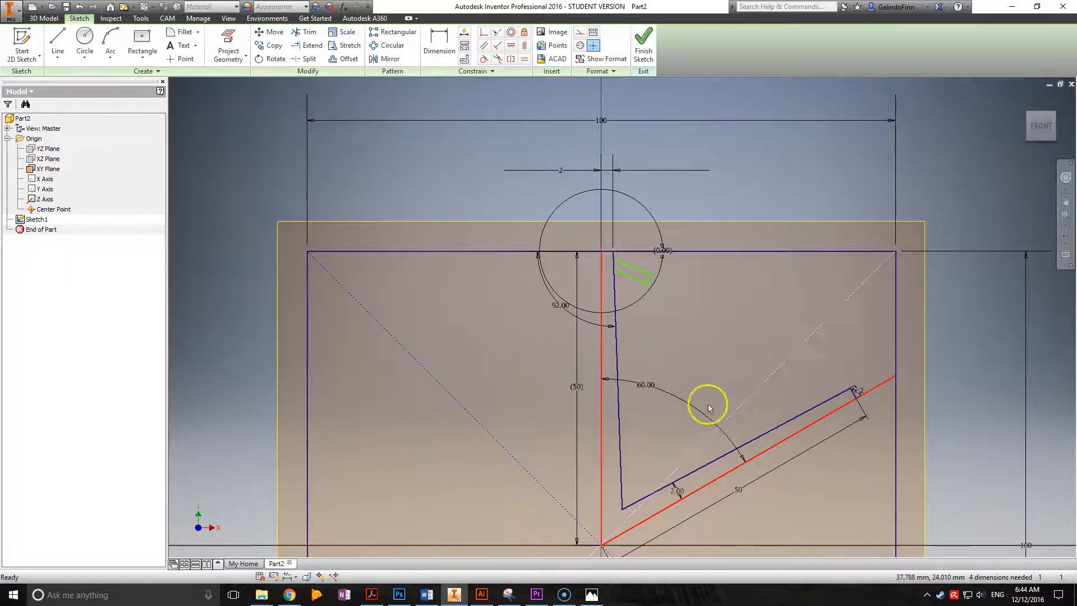
{"action": "middle_click_drag", "start_coordinate": [666, 373], "coordinate": [610, 352]}
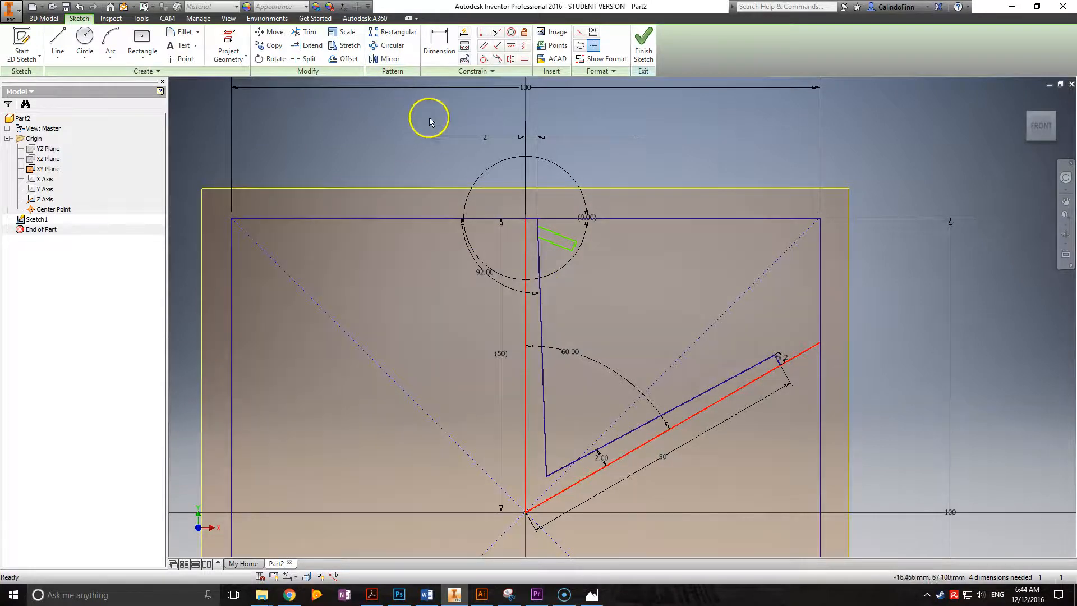
- Create a rectangular pattern of the three spur lines down the near-vertical branch line with 5 instances spaced 6 mm apart
{"action": "left_click_drag", "start_coordinate": [534, 229], "coordinate": [580, 261]}
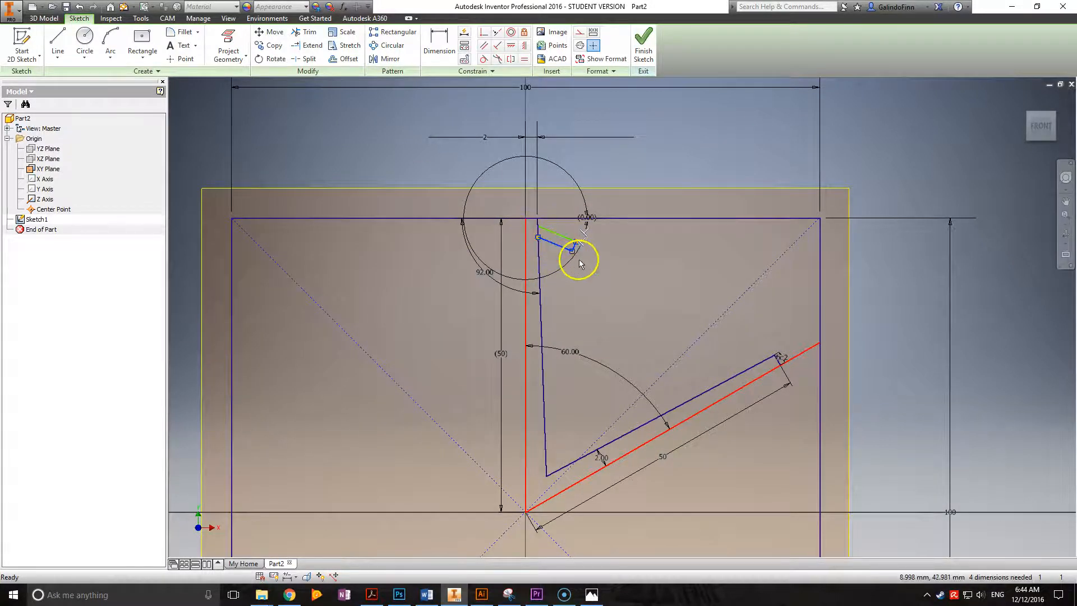
{"action": "left_click_drag", "start_coordinate": [531, 224], "coordinate": [588, 264]}
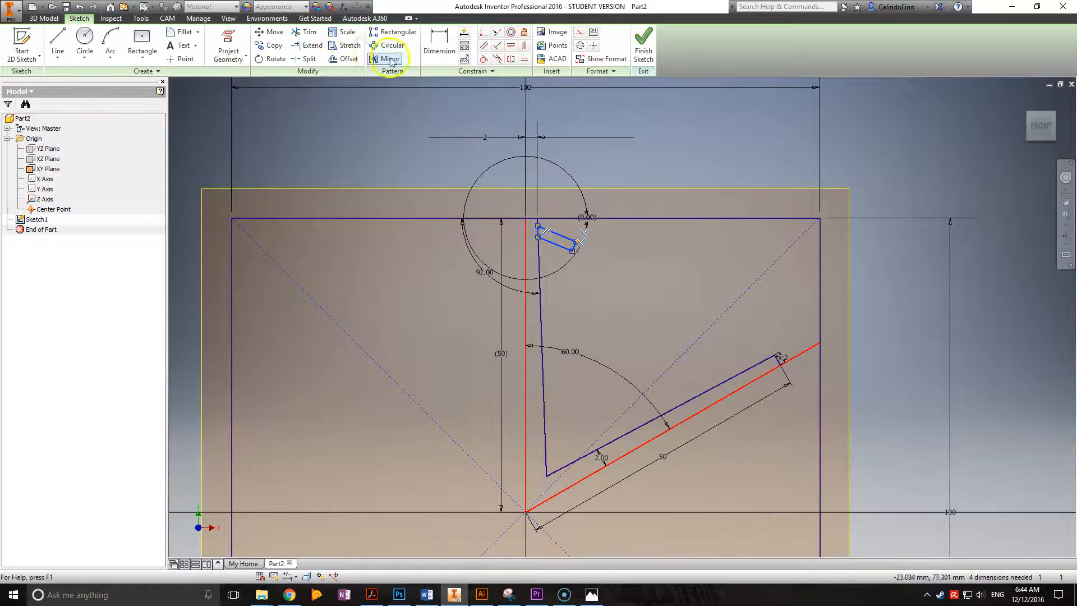
{"action": "left_click", "coordinate": [387, 35]}
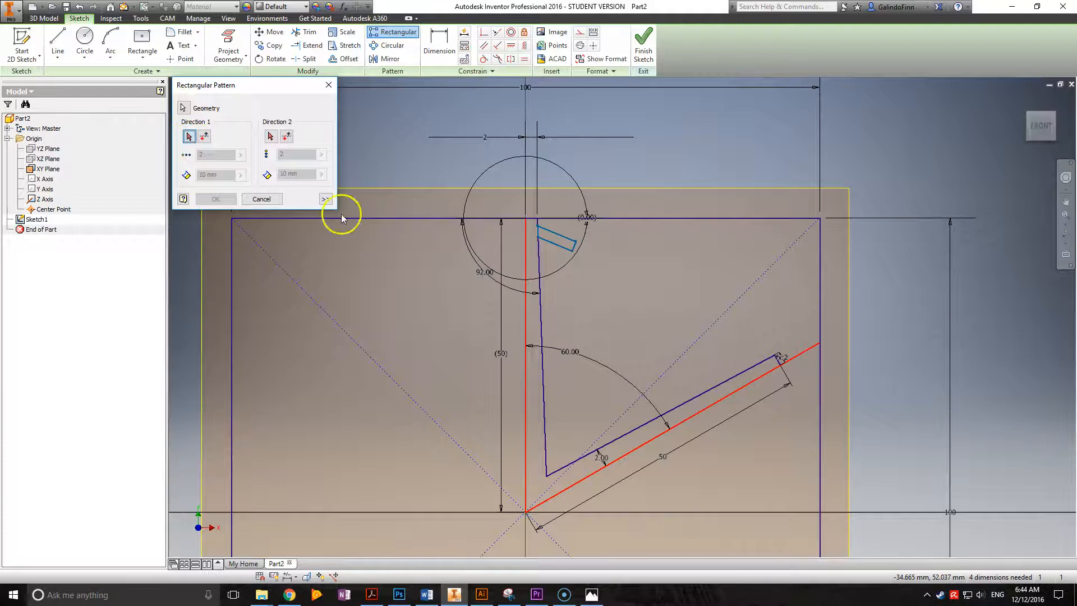
{"action": "left_click", "coordinate": [540, 308]}
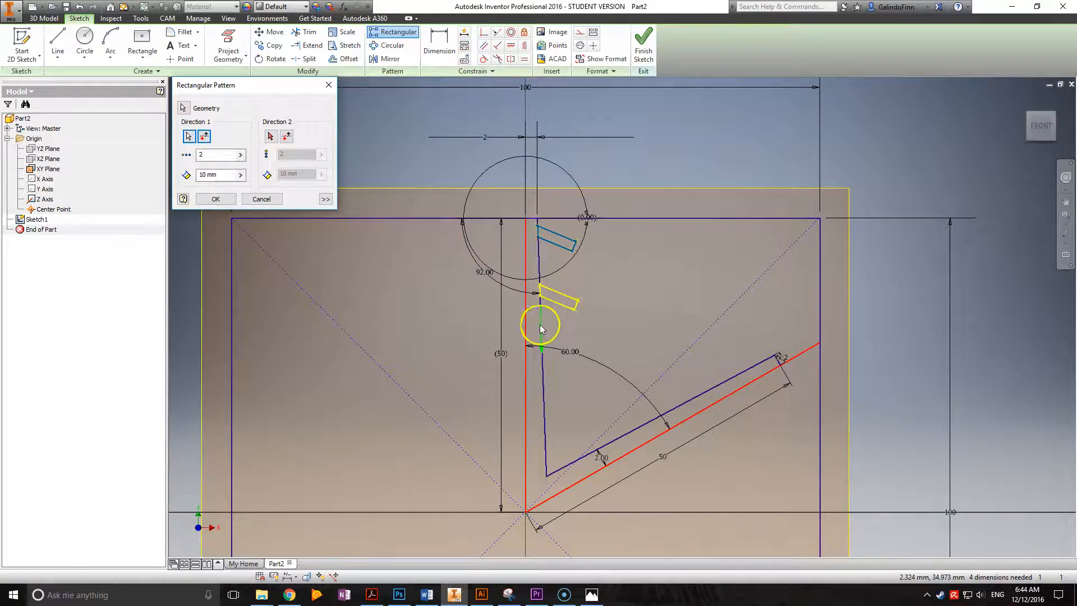
{"action": "left_click_drag", "start_coordinate": [219, 155], "coordinate": [161, 154]}
{"action": "type", "text": "5"}
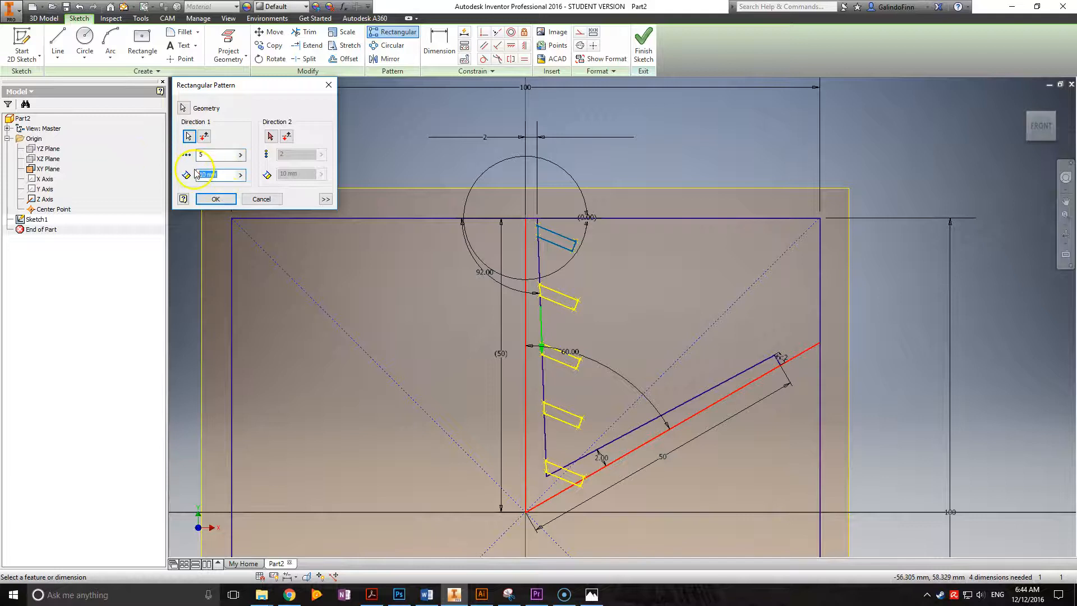
{"action": "type", "text": "6"}
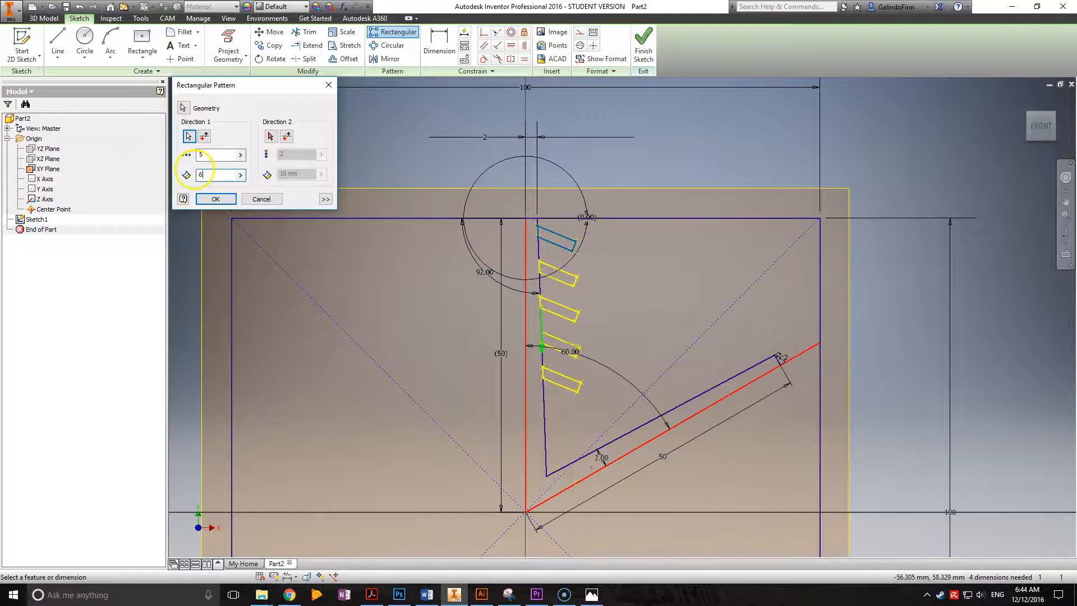
{"action": "left_click", "coordinate": [233, 199]}
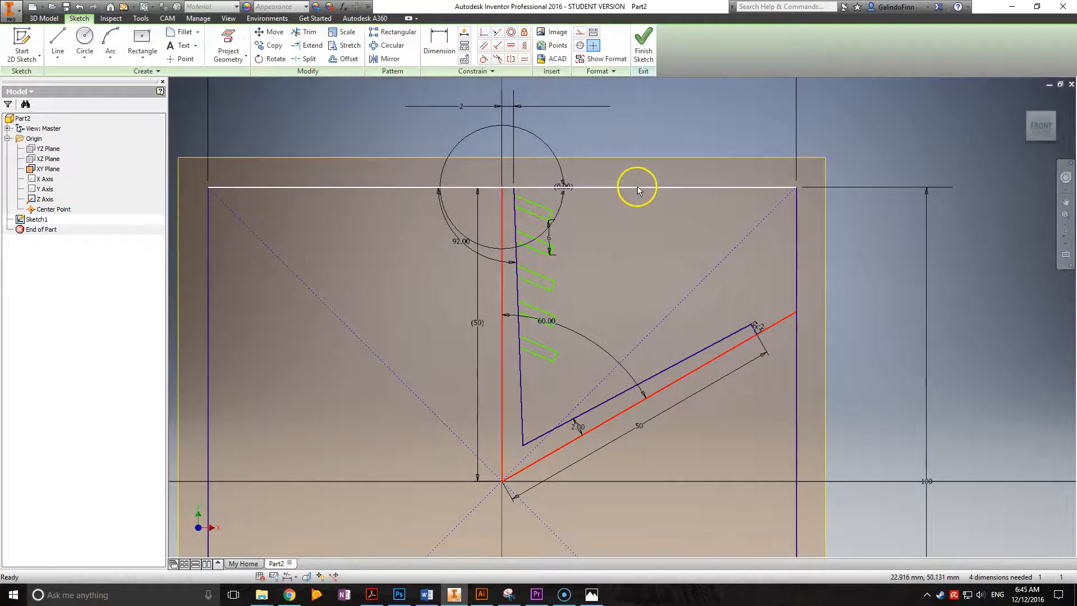
- Convert the upper edge of the 100 mm square to construction geometry
{"action": "left_click", "coordinate": [638, 187]}
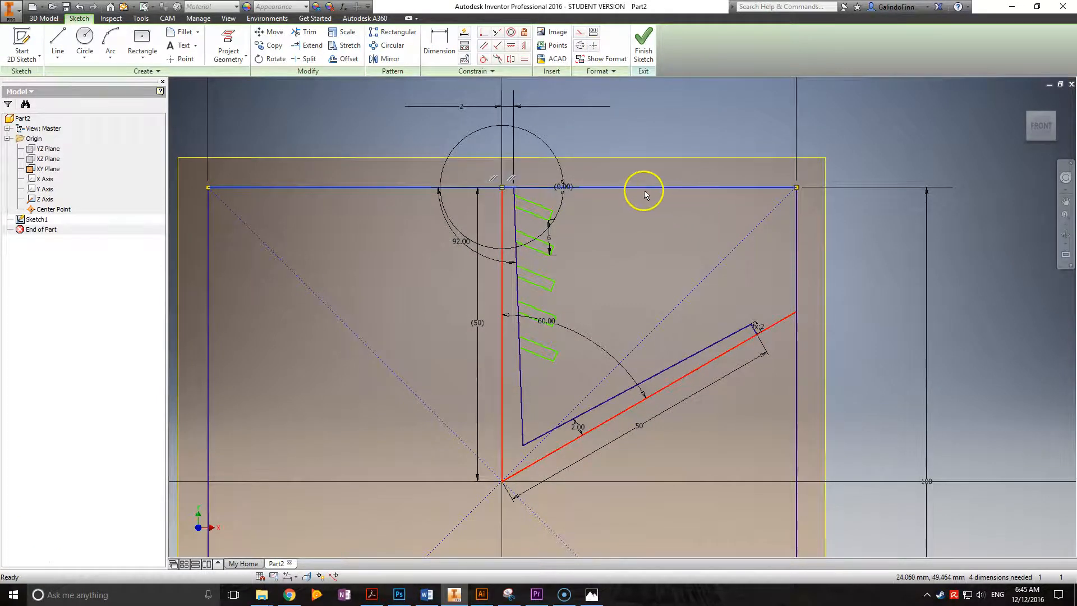
{"action": "left_click", "coordinate": [618, 213]}
{"action": "left_click", "coordinate": [504, 186]}
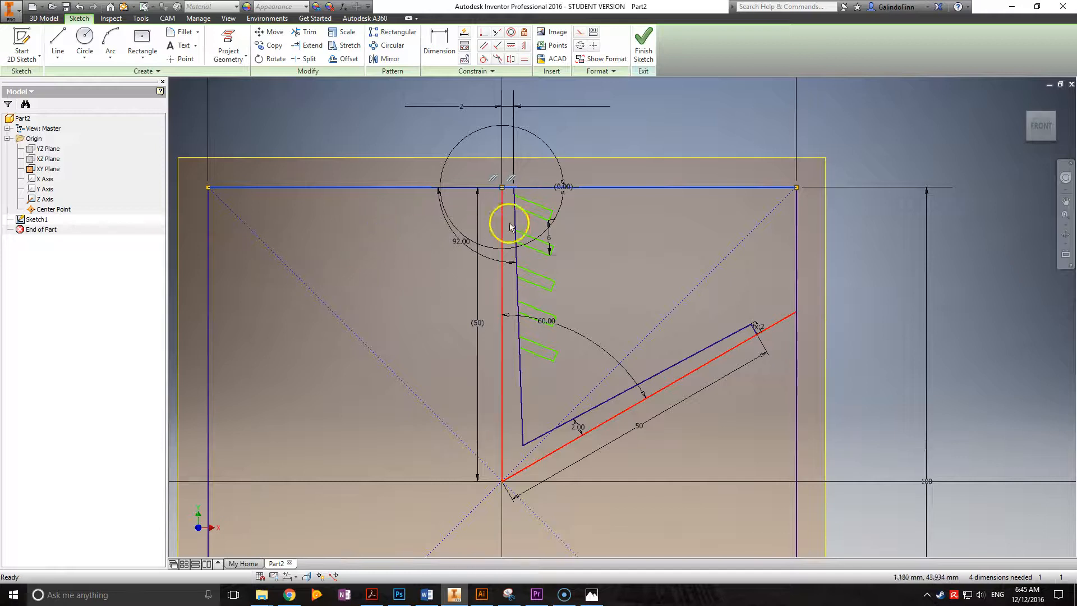
{"action": "left_click", "coordinate": [727, 255]}
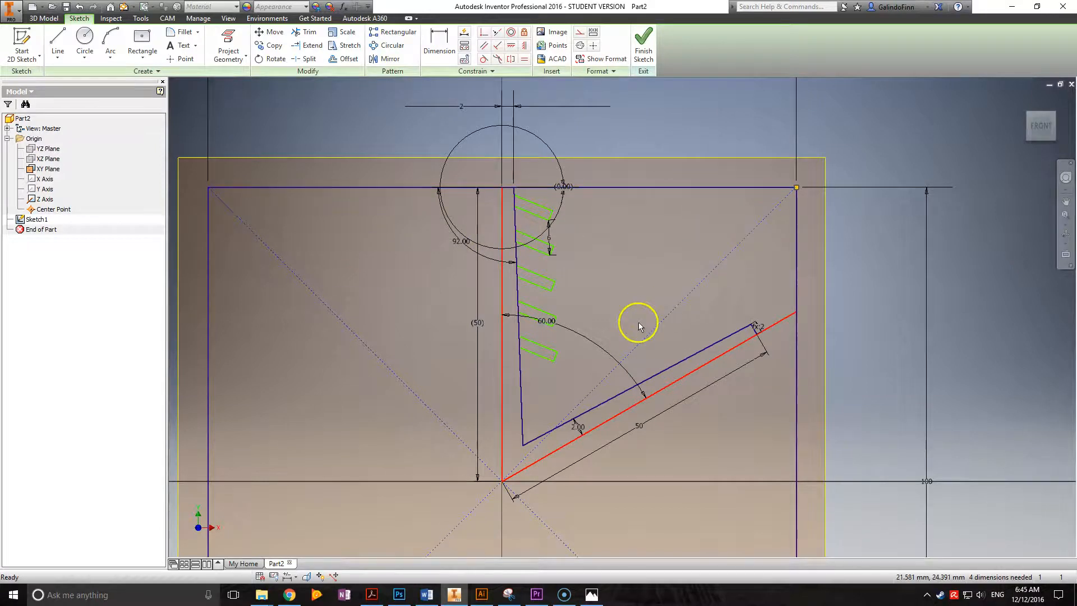
{"action": "left_click", "coordinate": [697, 187]}
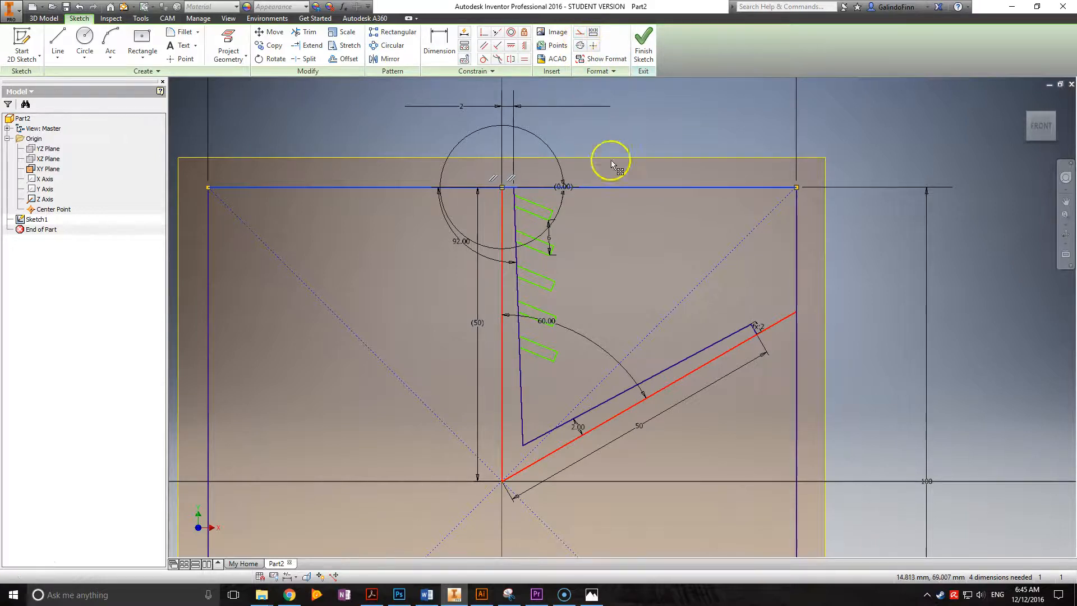
{"action": "left_click", "coordinate": [578, 35]}
{"action": "left_click", "coordinate": [612, 252]}
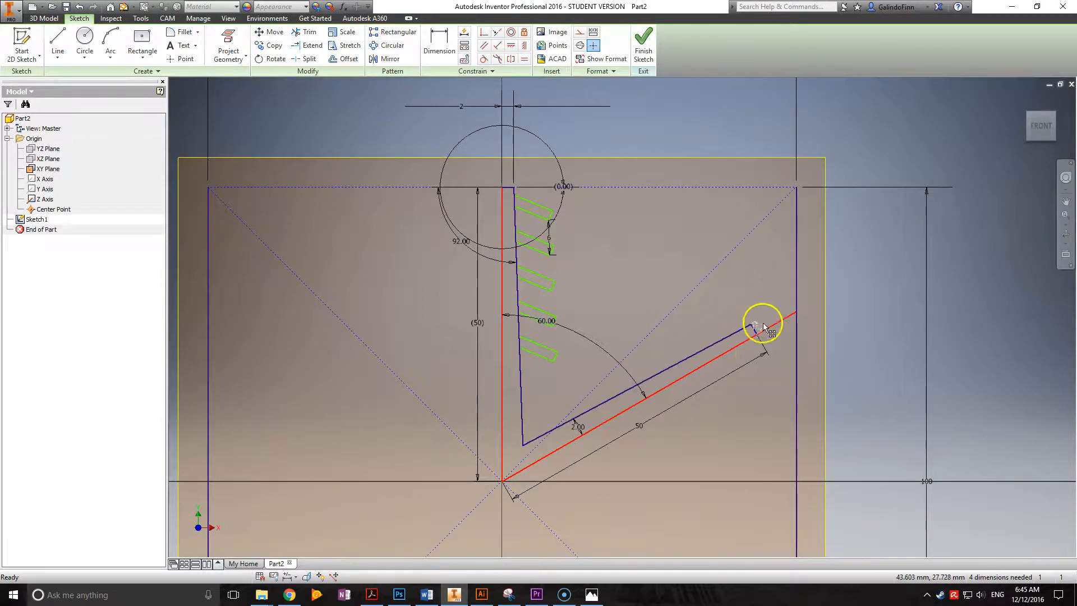
- Sketch a four-line outline in empty space away from the ornament, leaving a gap between its first and last points
{"action": "mouse_move", "coordinate": [354, 182]}
{"action": "middle_mouse_down"}
{"action": "mouse_move", "coordinate": [486, 228]}
{"action": "mouse_move", "coordinate": [807, 430]}
{"action": "mouse_move", "coordinate": [1075, 502]}
{"action": "middle_mouse_up"}
{"action": "middle_click_drag", "start_coordinate": [500, 300], "coordinate": [581, 396]}
{"action": "left_click", "coordinate": [58, 44]}
{"action": "left_click", "coordinate": [355, 230]}
{"action": "left_click", "coordinate": [493, 136]}
{"action": "left_click", "coordinate": [679, 256]}
{"action": "left_click", "coordinate": [436, 374]}
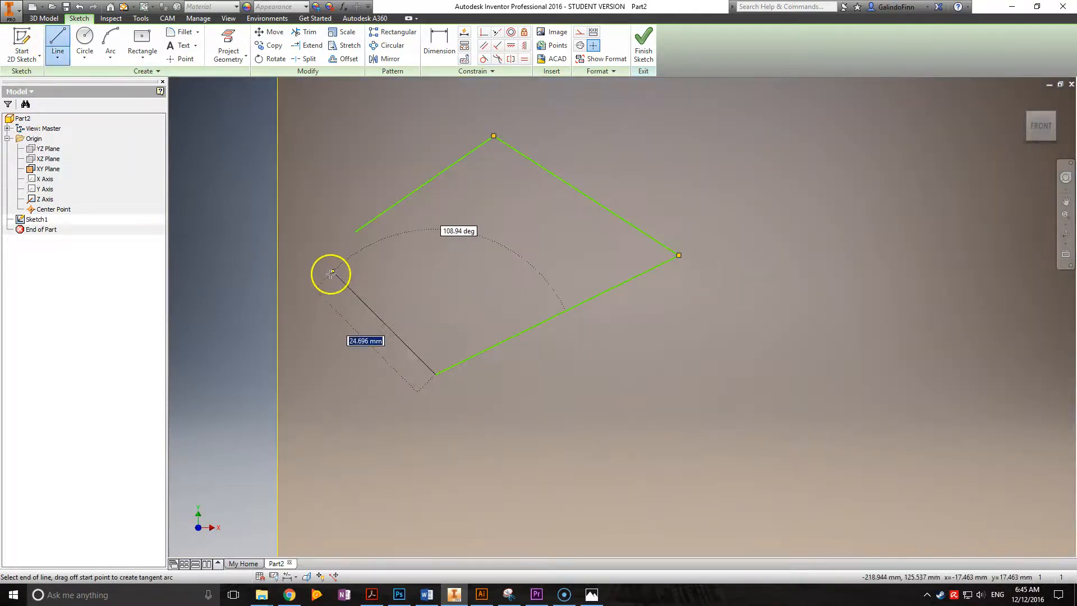
{"action": "double_click", "coordinate": [331, 273]}
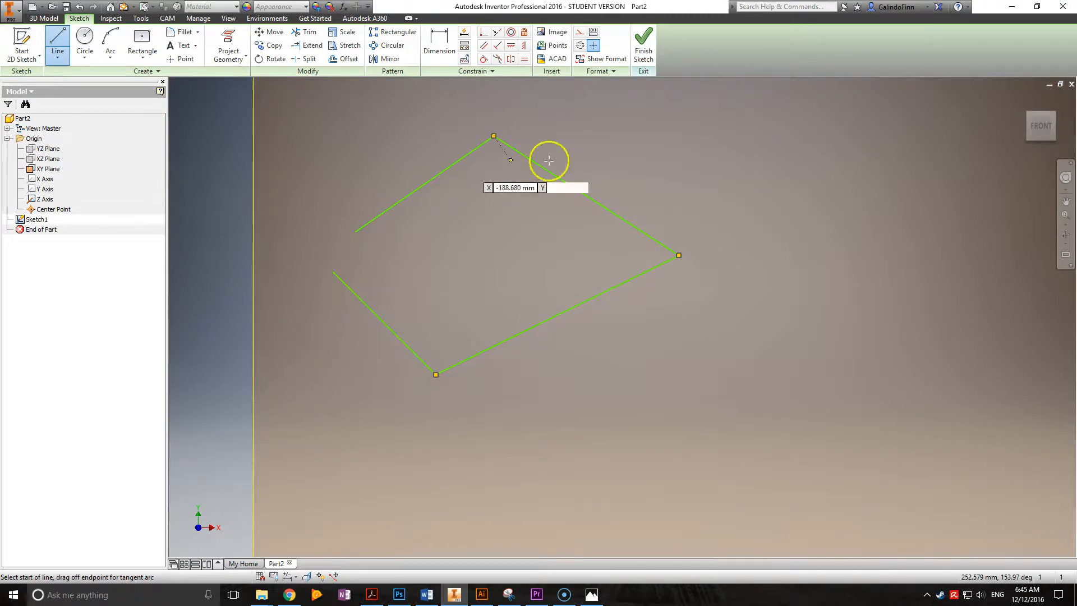
- Sketch a second, fully closed four-line outline in empty space beside the open outline
{"action": "left_click", "coordinate": [648, 381]}
{"action": "left_click", "coordinate": [946, 223]}
{"action": "left_click", "coordinate": [975, 441]}
{"action": "left_click", "coordinate": [575, 483]}
{"action": "left_click", "coordinate": [646, 382]}
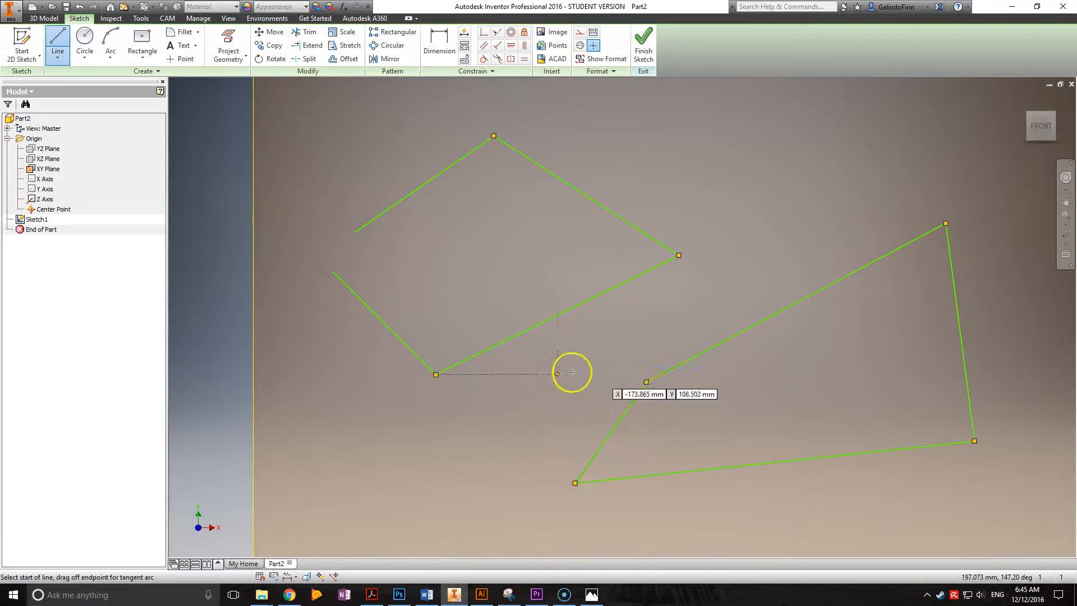
{"action": "right_click", "coordinate": [523, 386]}
{"action": "left_click", "coordinate": [570, 387]}
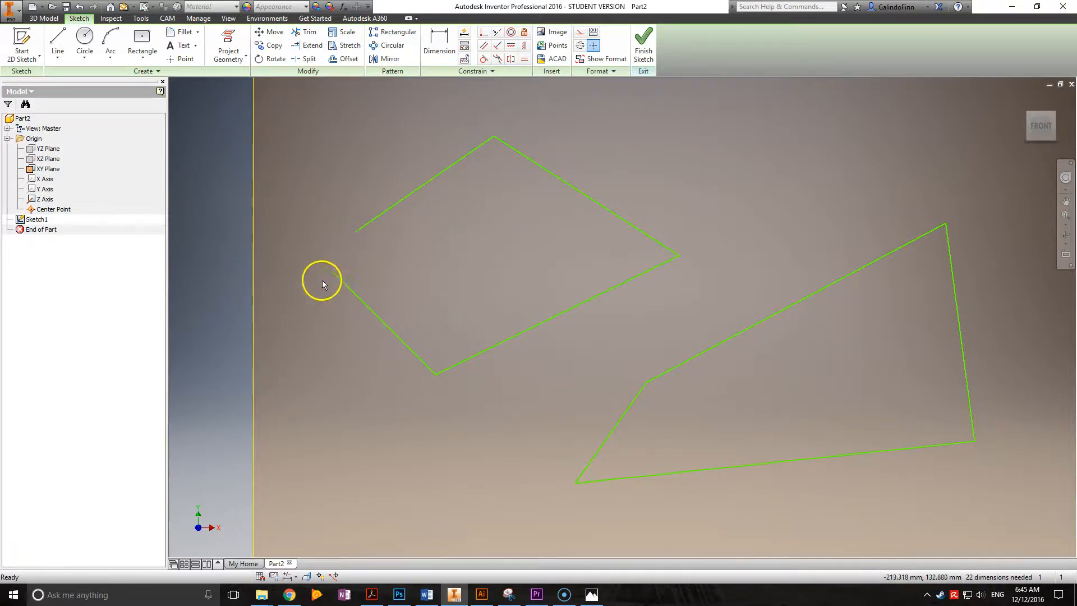
- Close the open four-line outline by making its two loose endpoints coincident
{"action": "left_click_drag", "start_coordinate": [332, 233], "coordinate": [368, 292]}
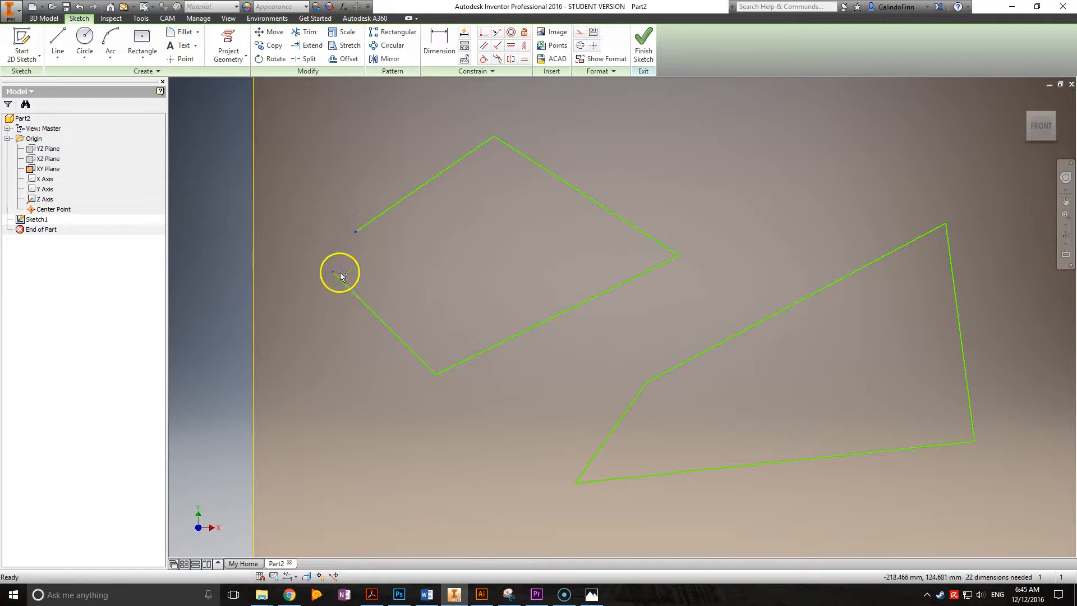
{"action": "left_click", "coordinate": [484, 33]}
{"action": "key", "text": "Escape"}
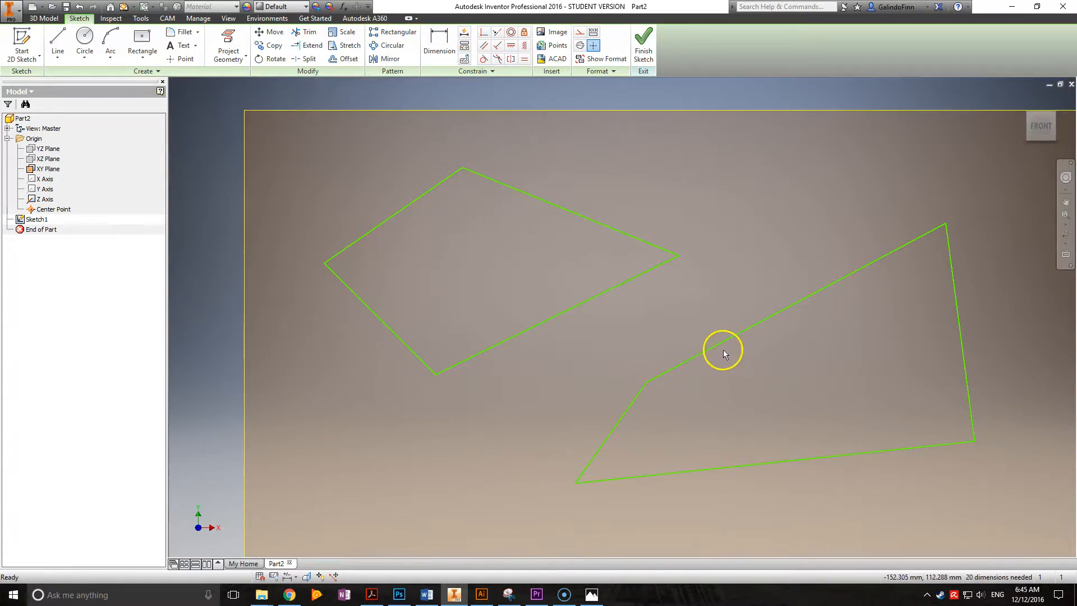
- Delete both four-line practice outlines from the empty space away from the ornament
{"action": "left_click_drag", "start_coordinate": [283, 137], "coordinate": [973, 514]}
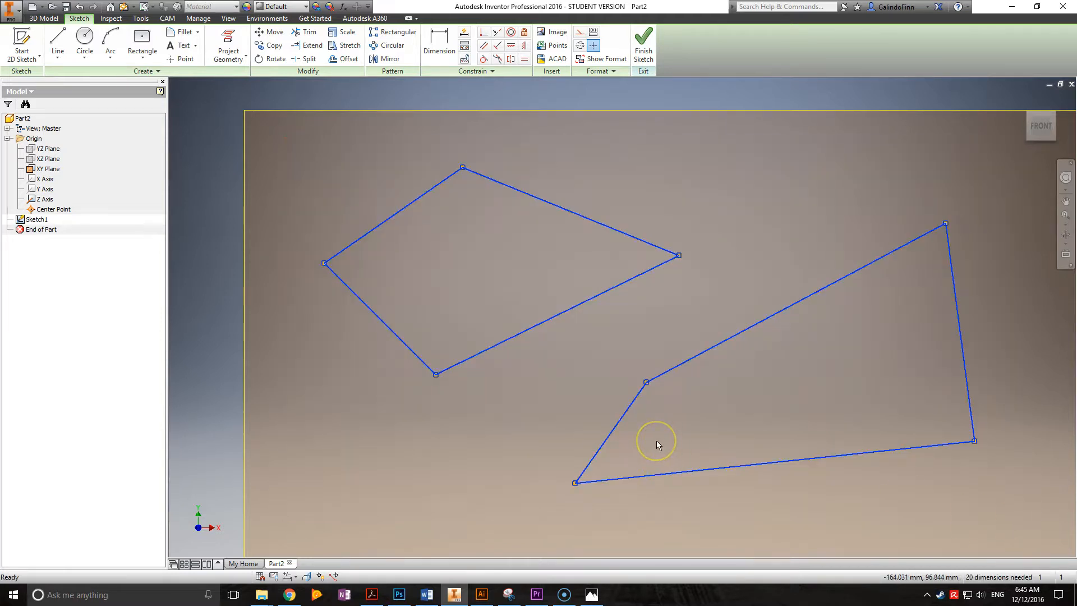
{"action": "key", "text": "Delete"}
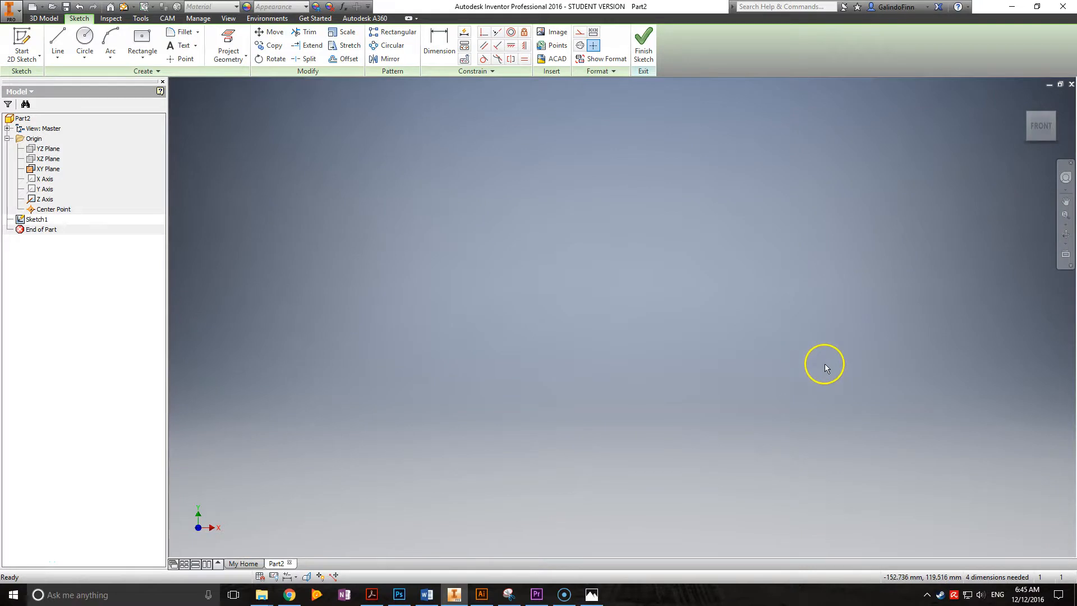
{"action": "scroll", "coordinate": [876, 381], "scroll_direction": "up", "scroll_amount": 4}
{"action": "middle_click_drag", "start_coordinate": [945, 447], "coordinate": [939, 444]}
{"action": "middle_click", "coordinate": [939, 444]}
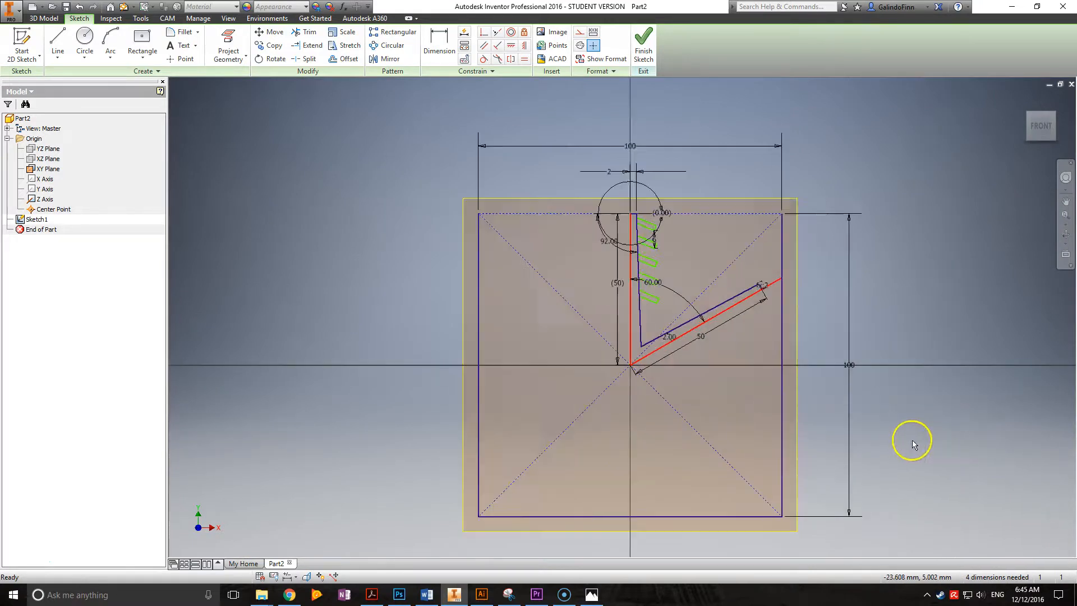
- Finish the snowflake segment sketch and return to 3D modelling
{"action": "left_click_drag", "start_coordinate": [610, 198], "coordinate": [592, 186]}
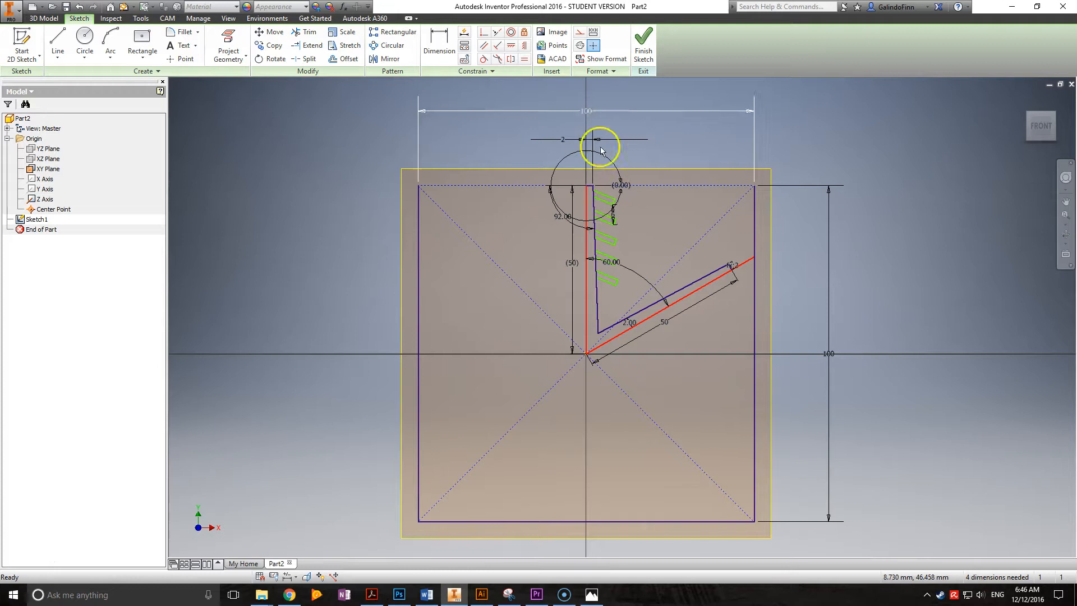
{"action": "left_click", "coordinate": [644, 56]}
{"action": "middle_click_drag", "start_coordinate": [893, 225], "coordinate": [744, 285], "text": "shift"}
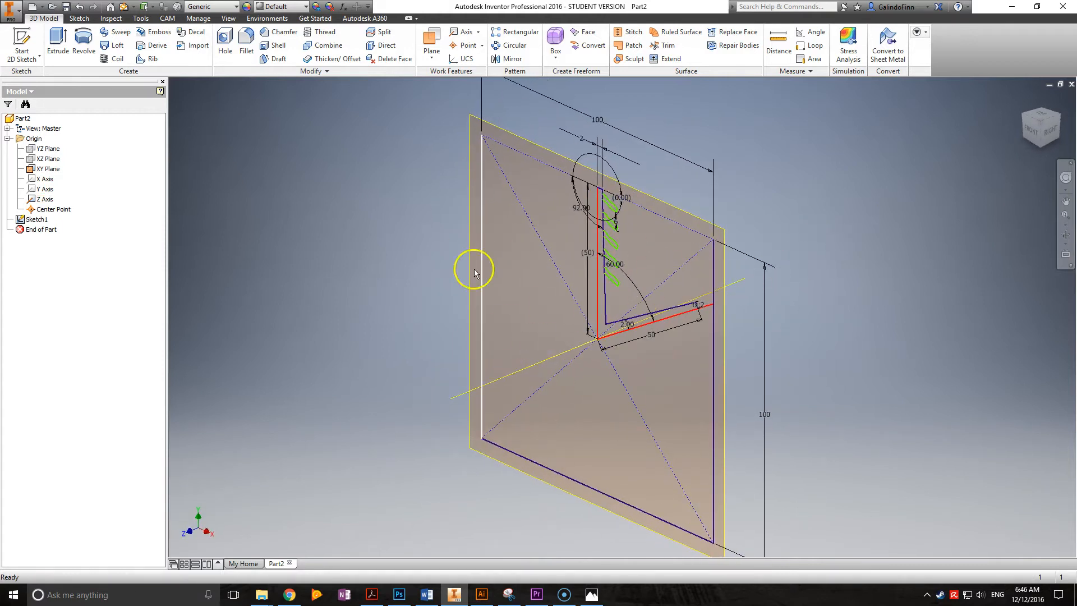